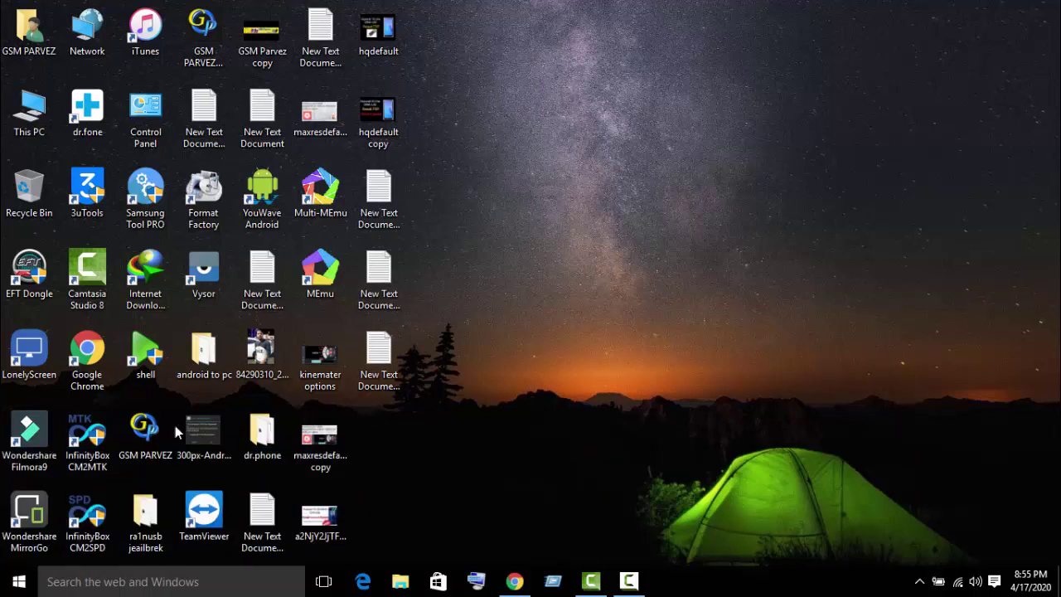
# Search Windows for the Power Options, choose the Power saver plan, and close the window.
pyautogui.click(19, 581)
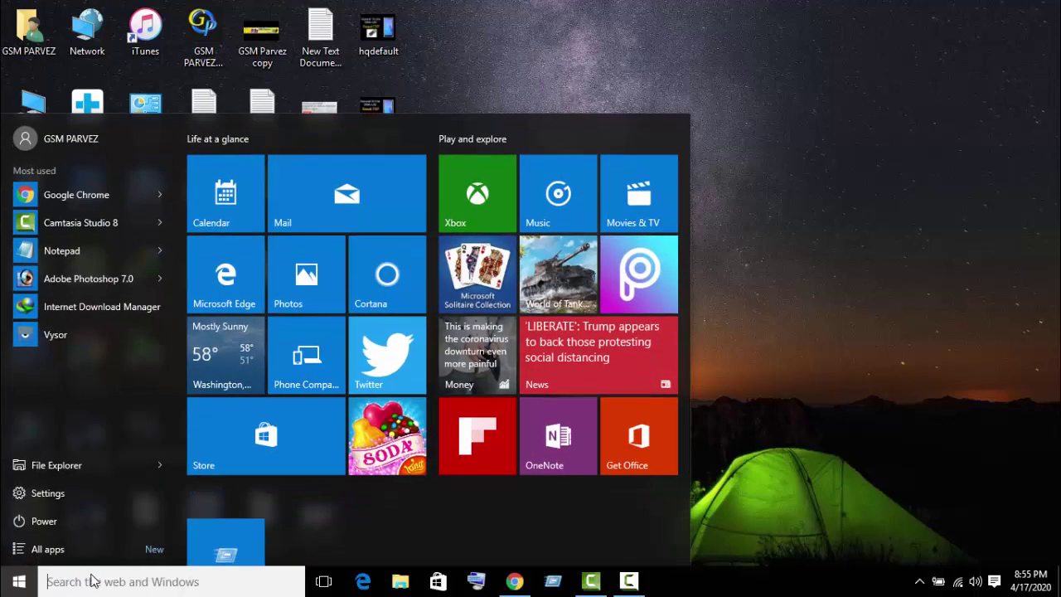
pyautogui.click(92, 581)
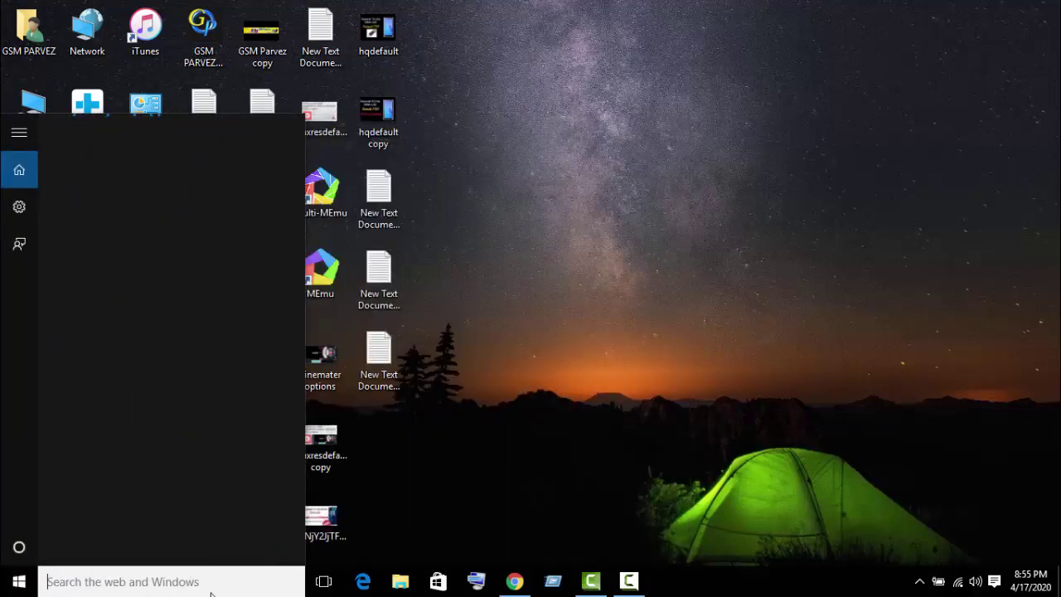
pyautogui.write('power')
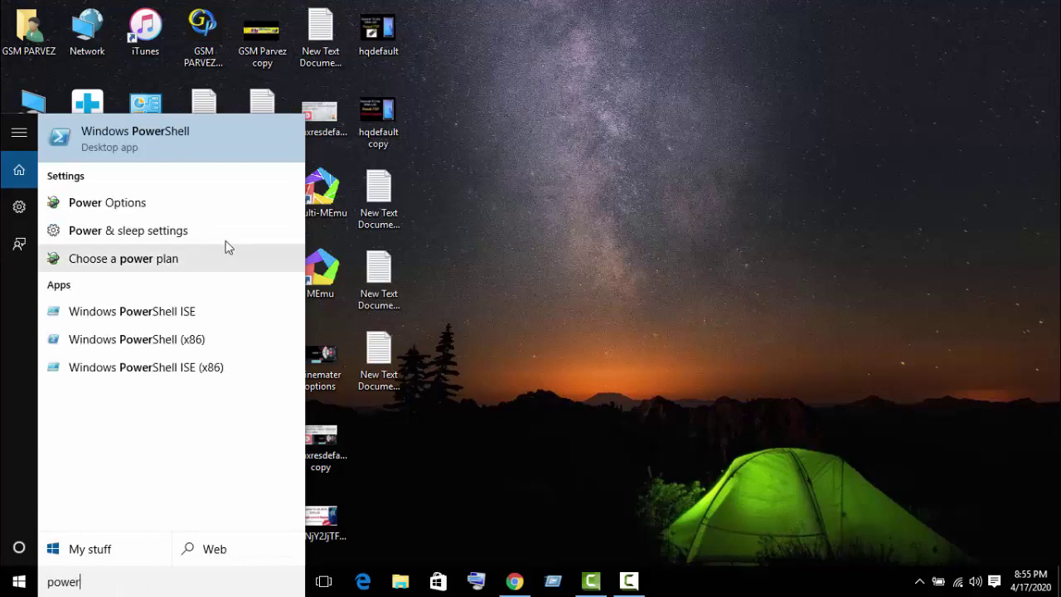
pyautogui.click(207, 205)
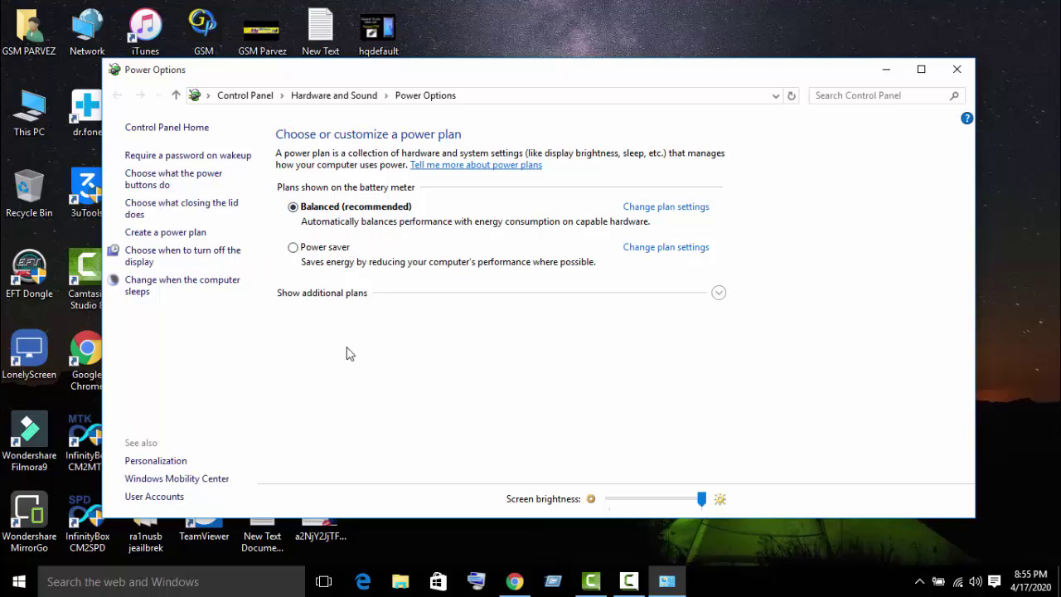
pyautogui.click(340, 249)
pyautogui.click(955, 70)
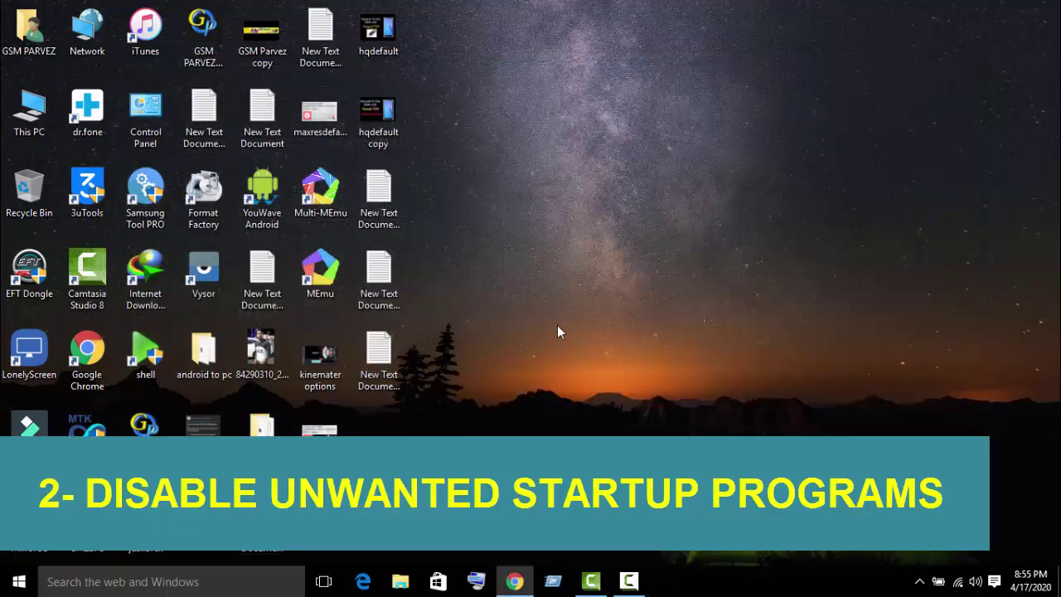
# Open Task Manager and expand it to the detailed view.
pyautogui.rightClick(725, 587)
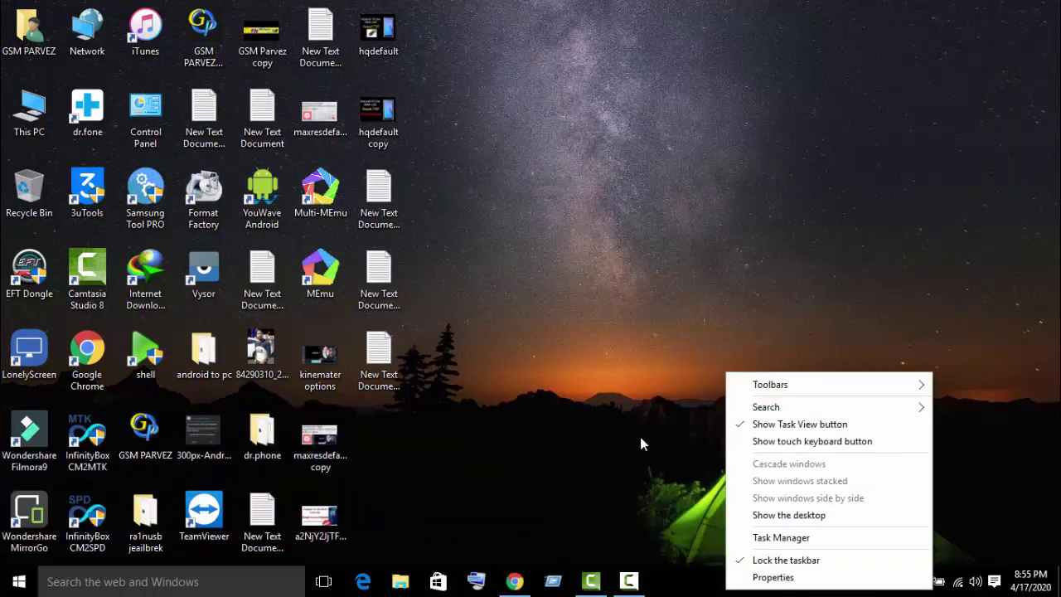
pyautogui.click(746, 537)
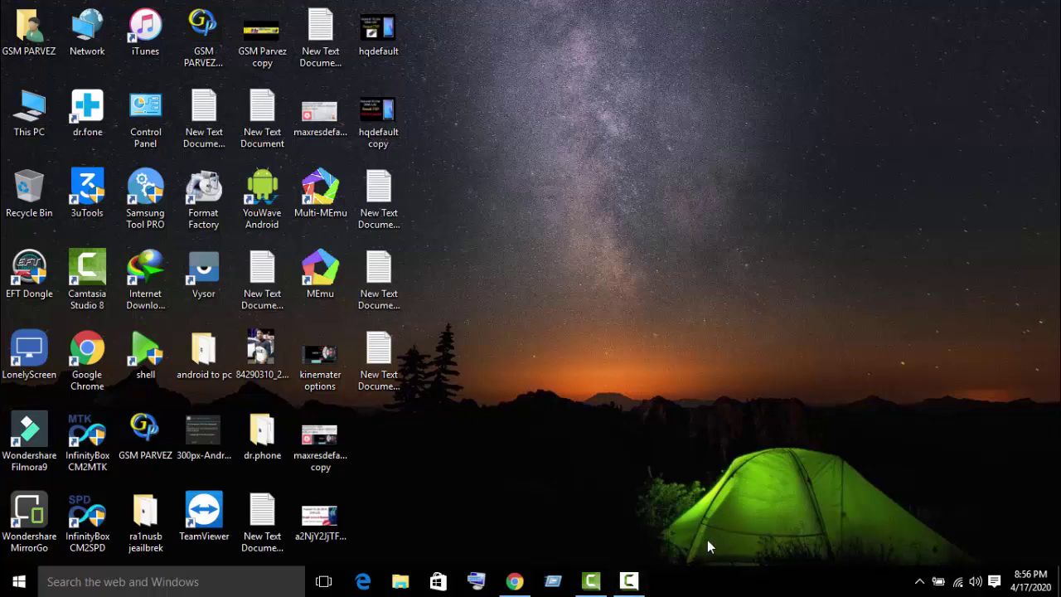
pyautogui.rightClick(725, 590)
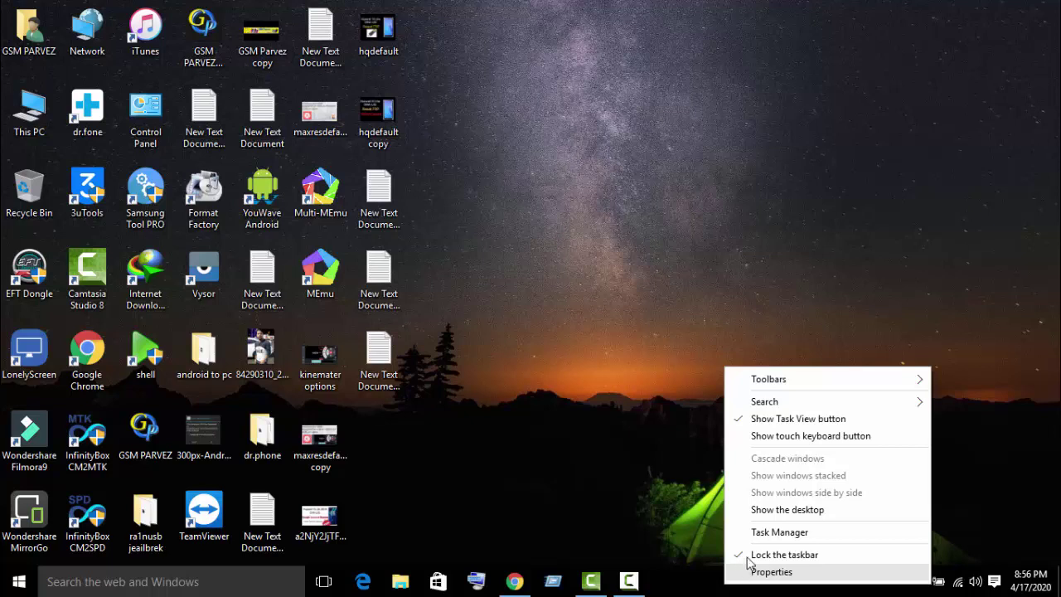
pyautogui.click(779, 532)
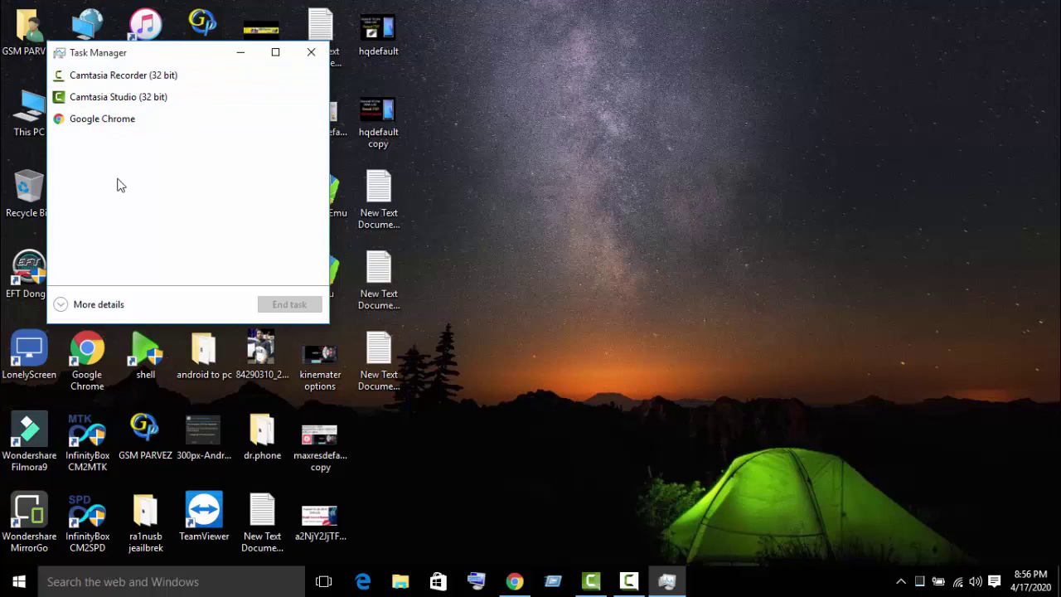
pyautogui.doubleClick(157, 56)
pyautogui.doubleClick(168, 13)
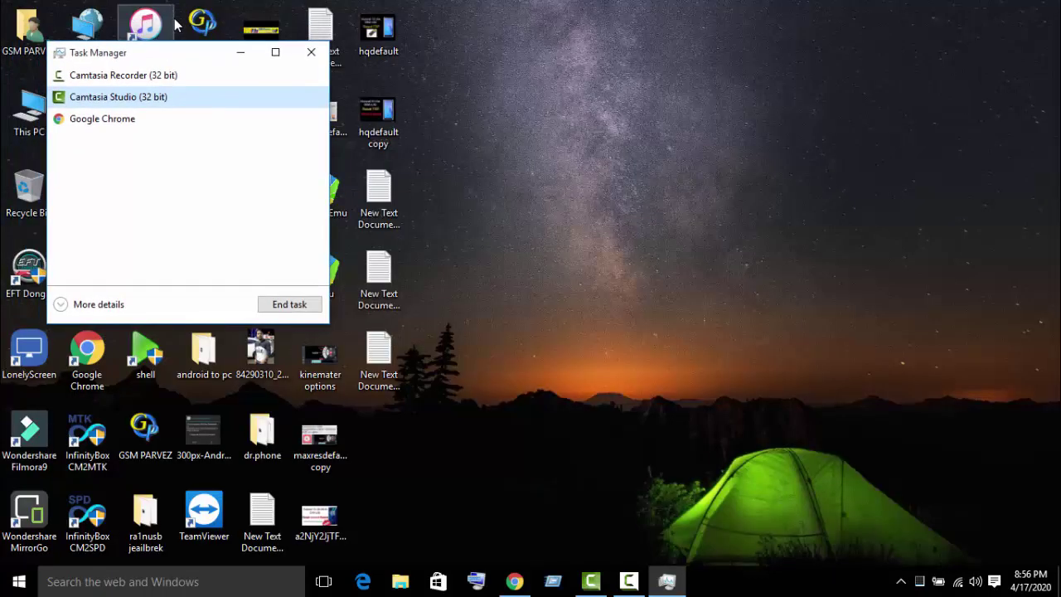
pyautogui.click(66, 302)
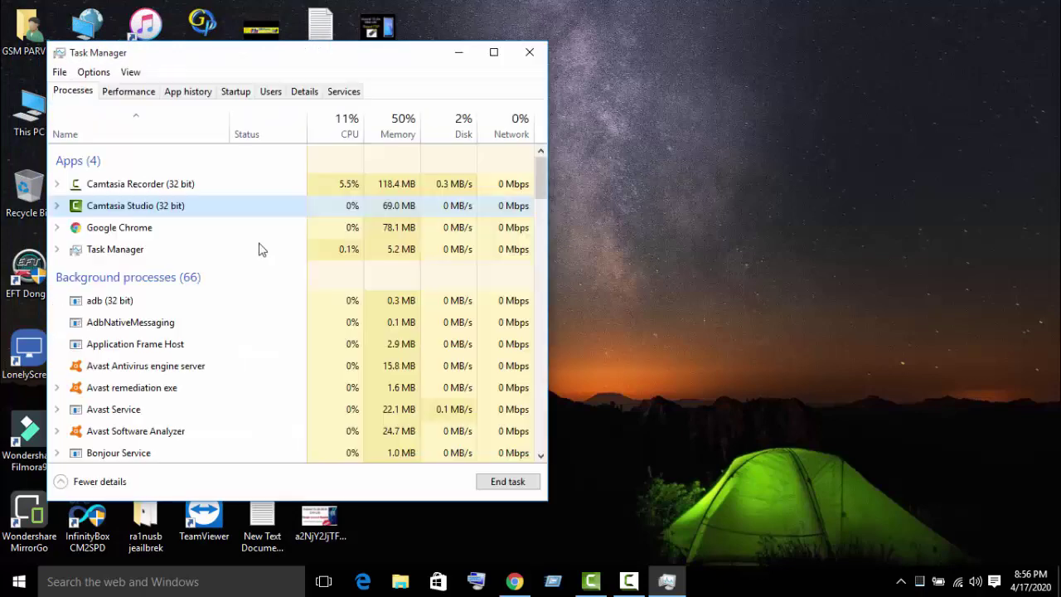
# Examine the running apps and background processes in Task Manager for unneeded programs.
pyautogui.scroll(-2, 301, 274)
pyautogui.scroll(2, 301, 275)
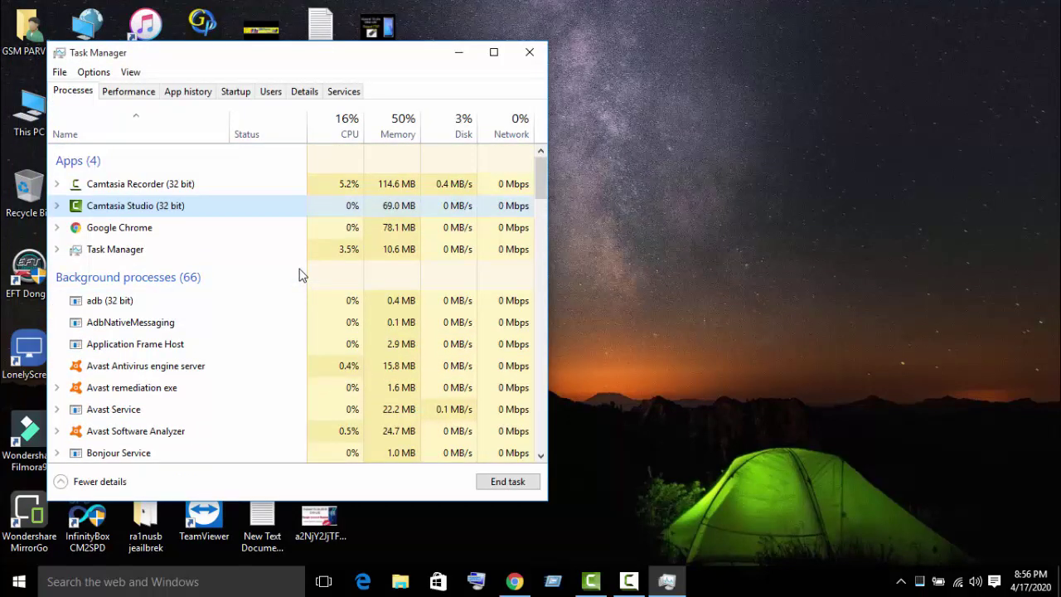
pyautogui.scroll(-5, 301, 274)
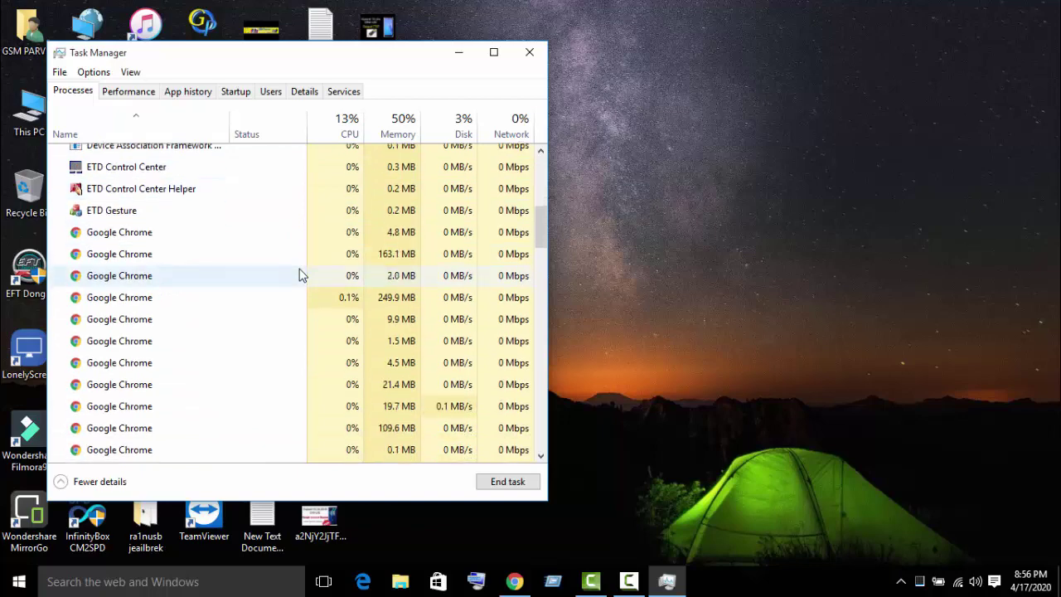
pyautogui.scroll(1, 300, 274)
pyautogui.scroll(4, 301, 274)
pyautogui.click(318, 160)
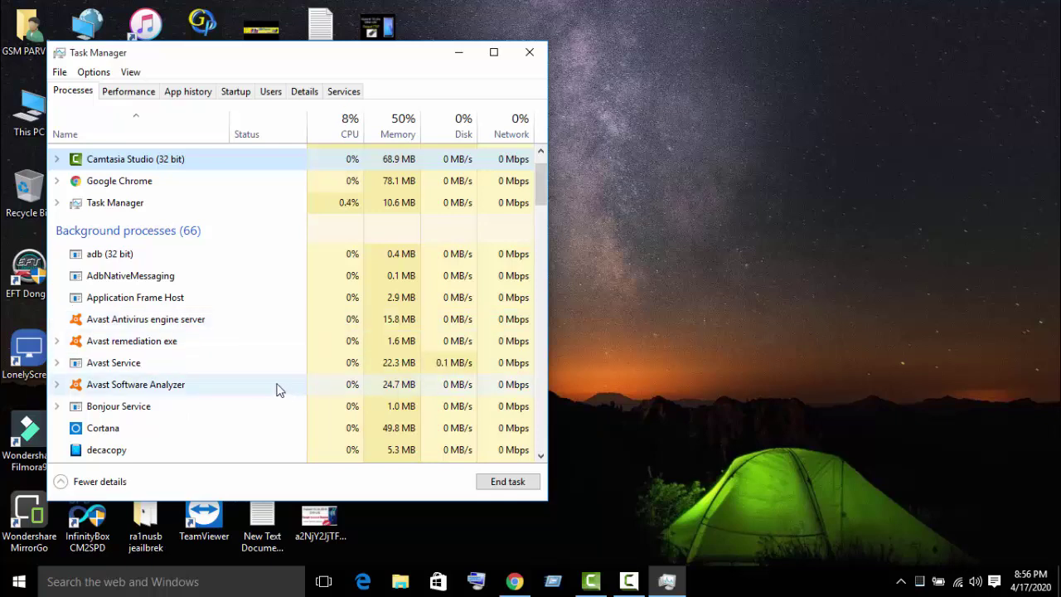
pyautogui.scroll(-1, 337, 309)
pyautogui.scroll(-1, 337, 309)
pyautogui.scroll(2, 338, 309)
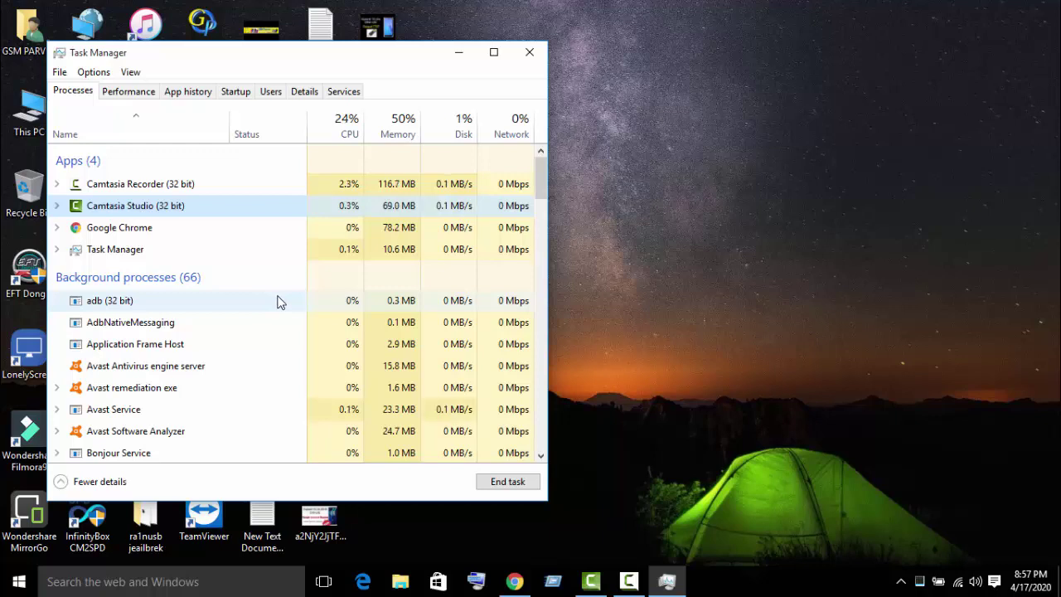
# End the Google Chrome task, look through the remaining background processes, and close Task Manager.
pyautogui.click(149, 230)
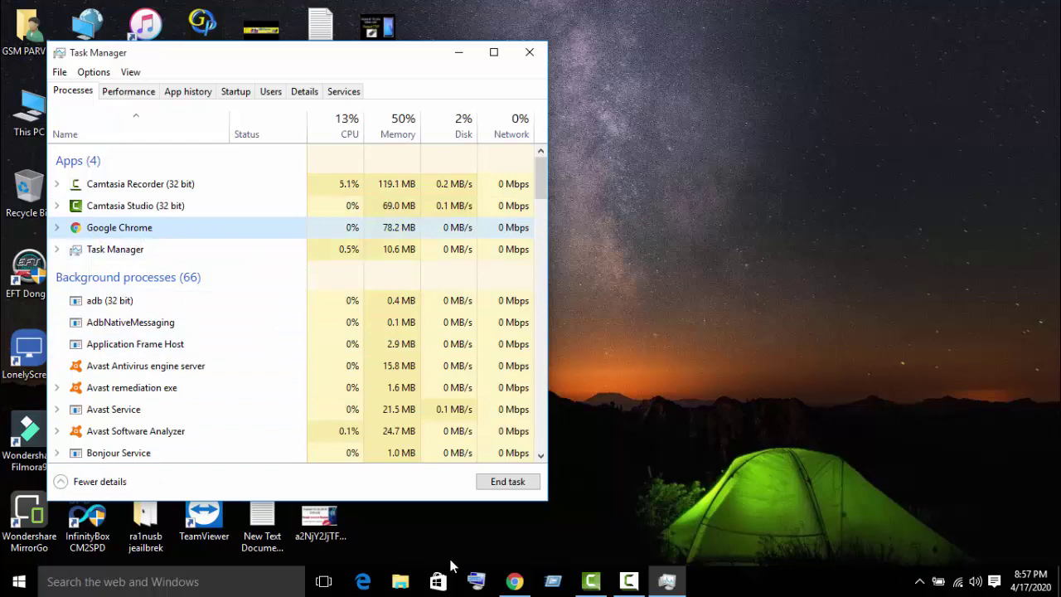
pyautogui.click(517, 487)
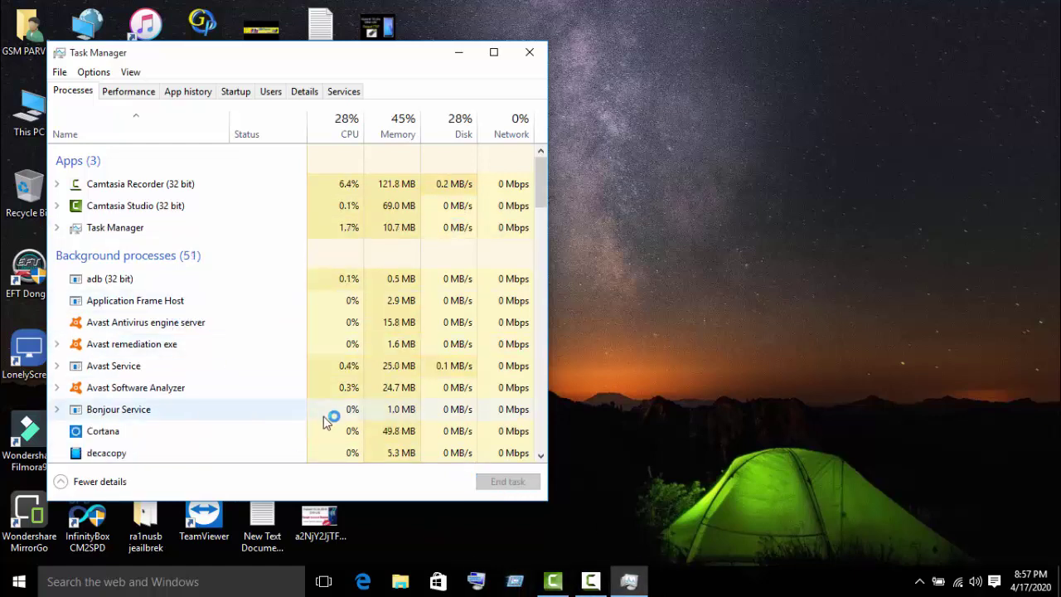
pyautogui.scroll(-6, 244, 398)
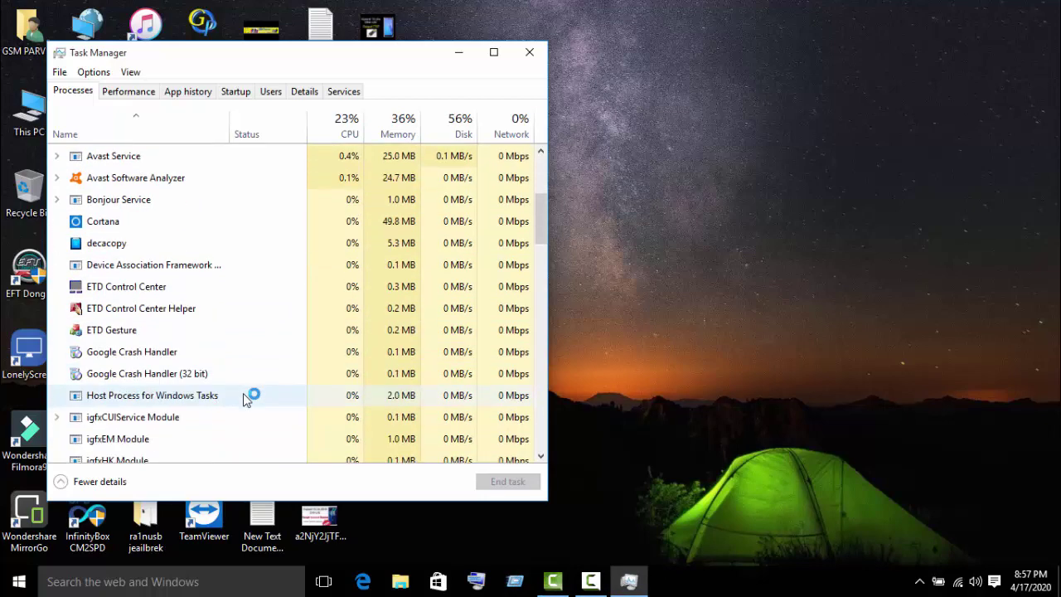
pyautogui.scroll(-8, 245, 396)
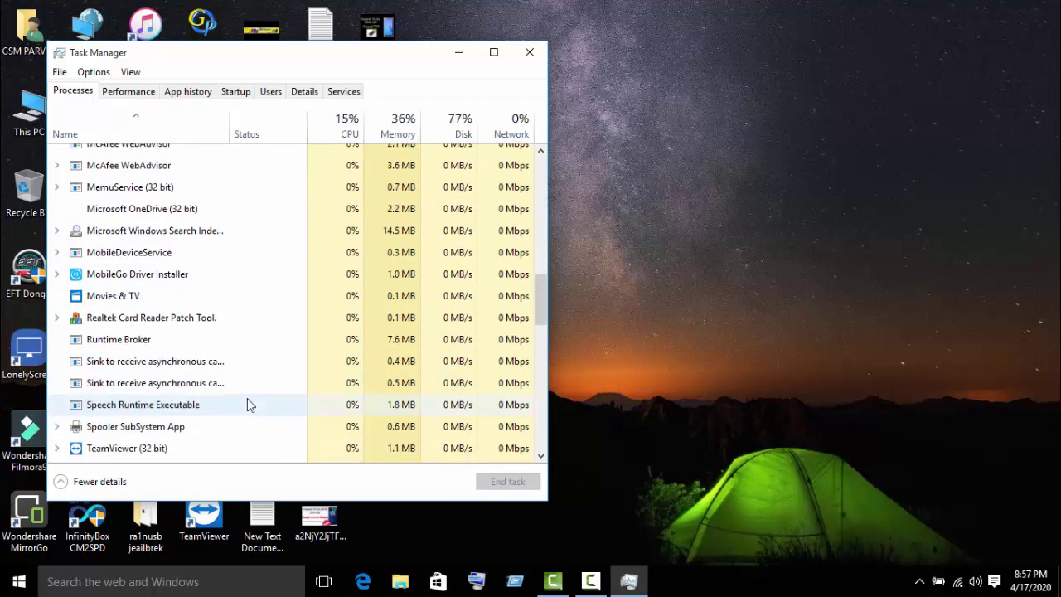
pyautogui.scroll(-1, 287, 357)
pyautogui.scroll(8, 251, 318)
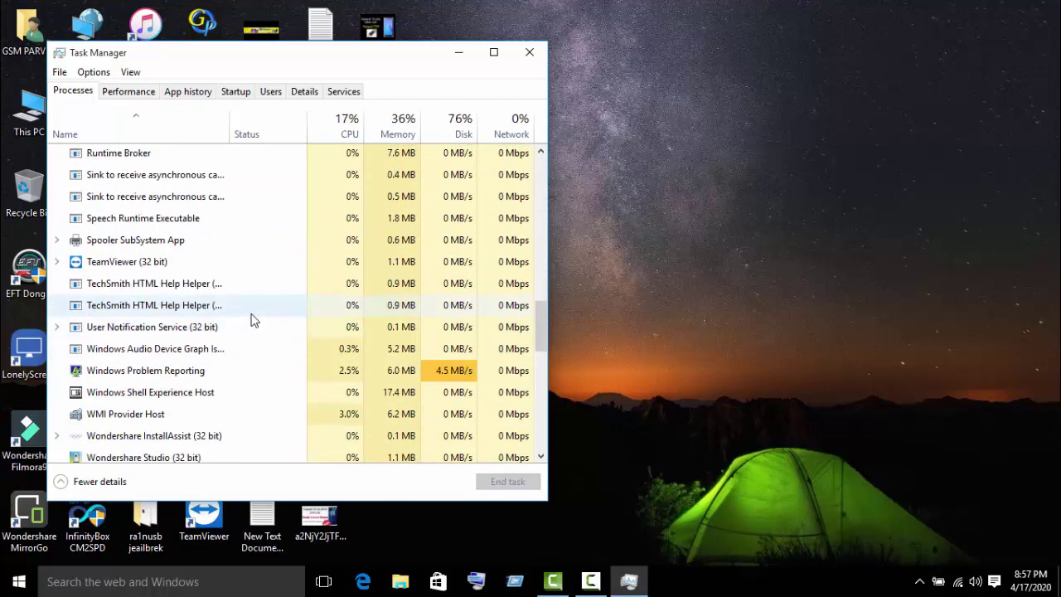
pyautogui.click(529, 52)
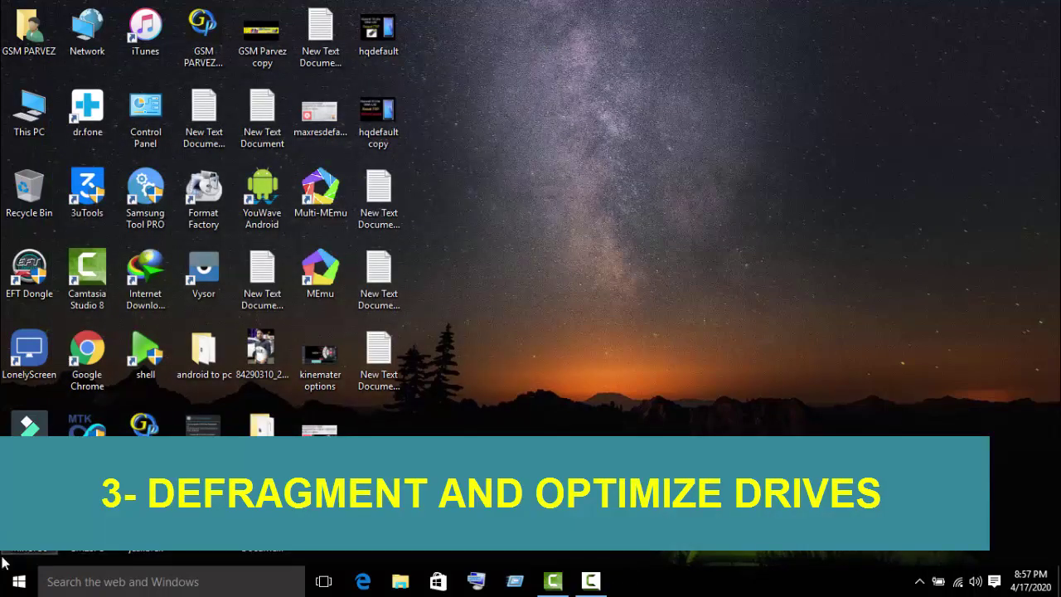
# Open Defragment and Optimize Drives, start optimizing drive C:, and close the window.
pyautogui.click(19, 580)
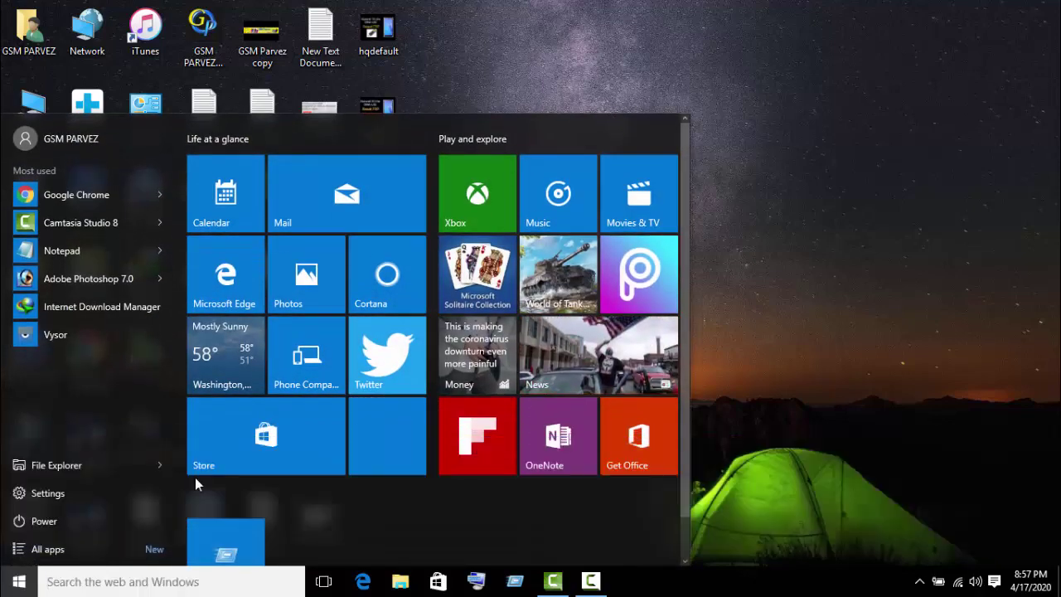
pyautogui.click(84, 580)
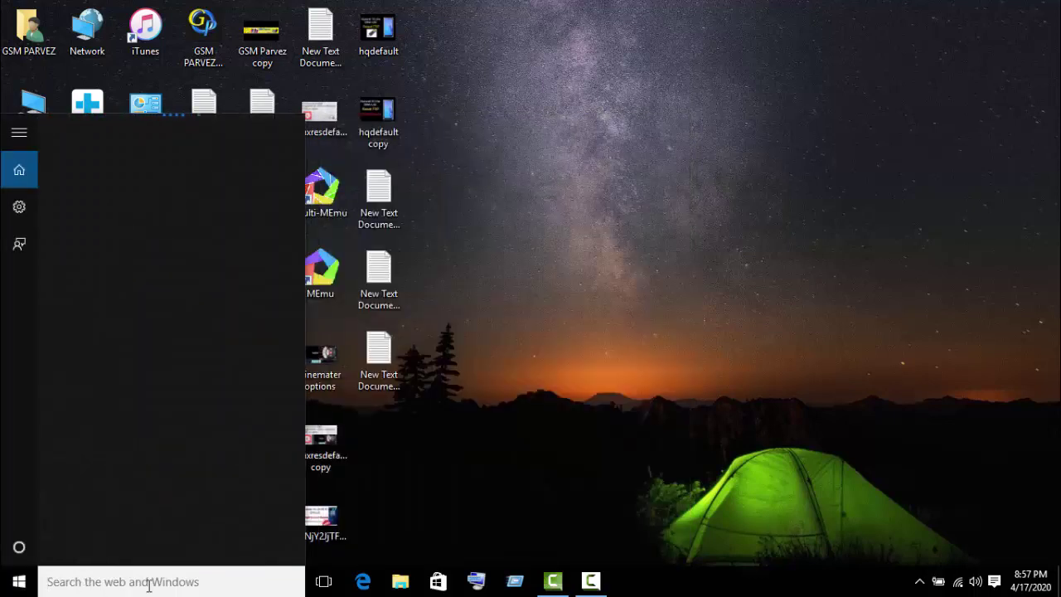
pyautogui.write('def')
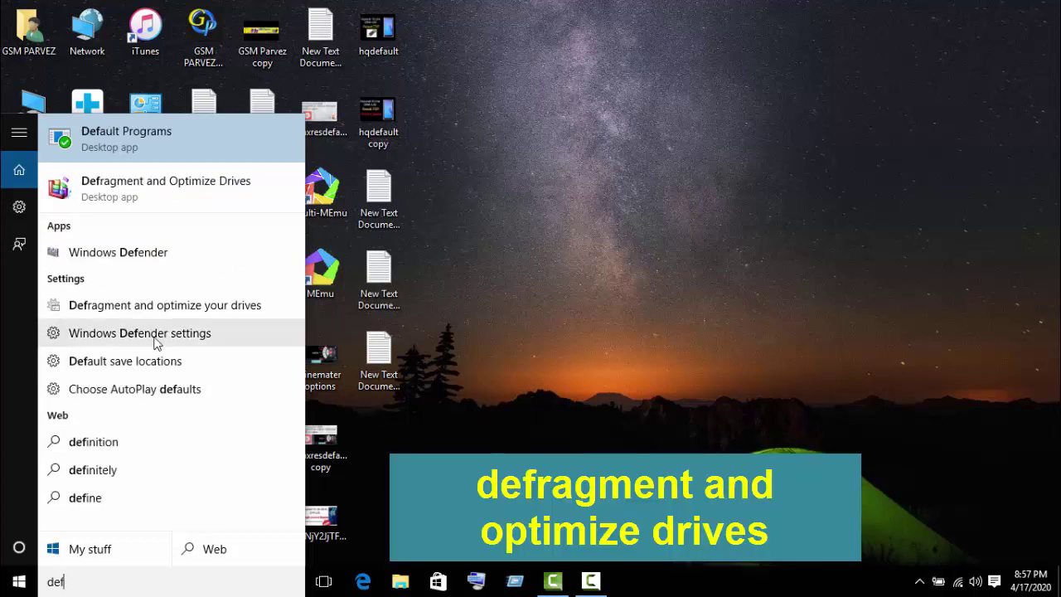
pyautogui.click(142, 191)
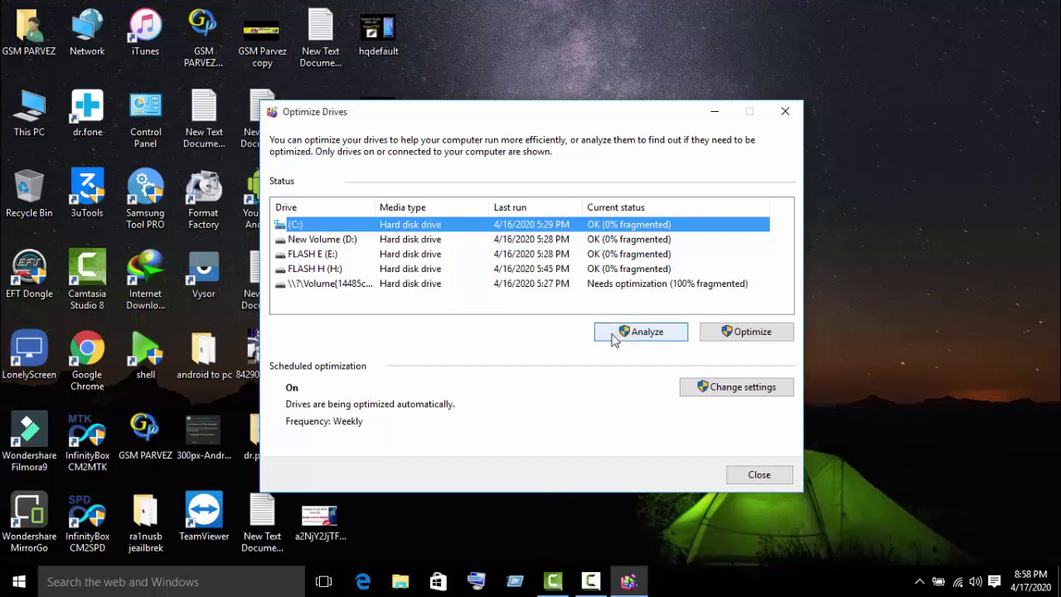
pyautogui.click(735, 333)
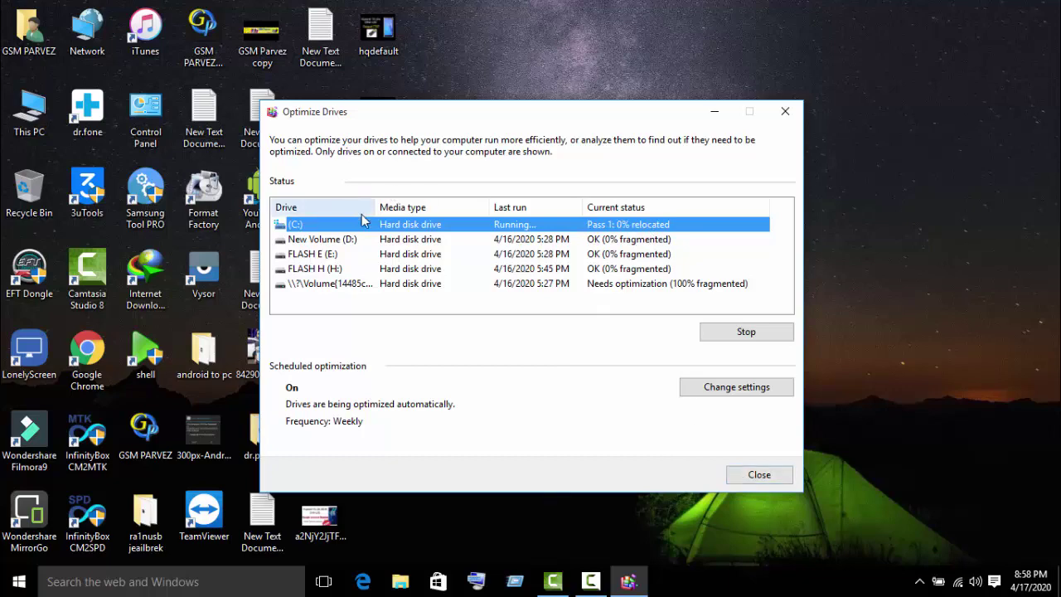
pyautogui.click(772, 474)
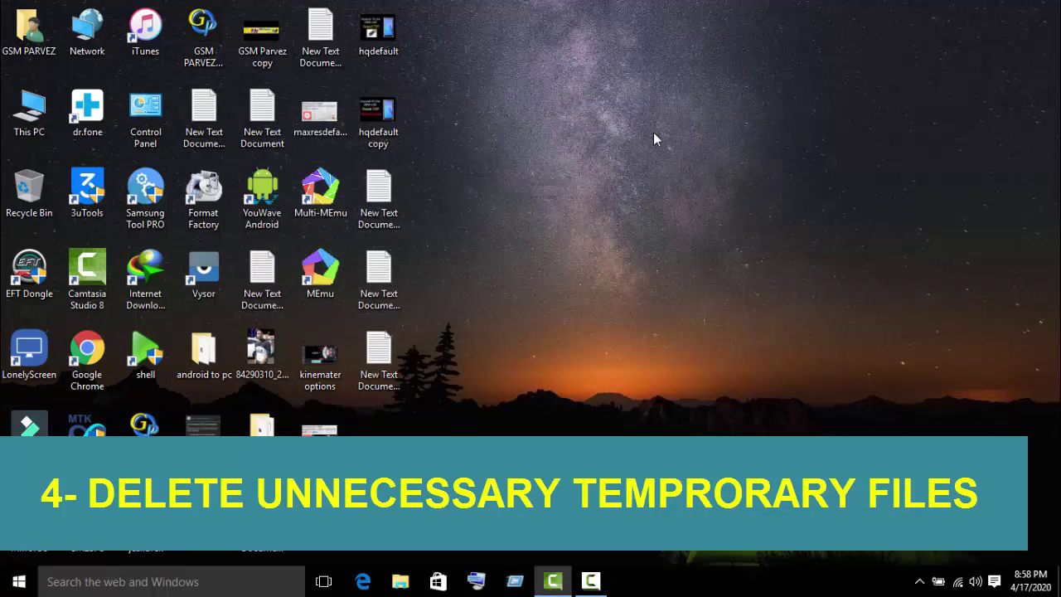
# Refresh the desktop and open the temporary files folder by running %temp%.
pyautogui.rightClick(578, 137)
pyautogui.click(621, 181)
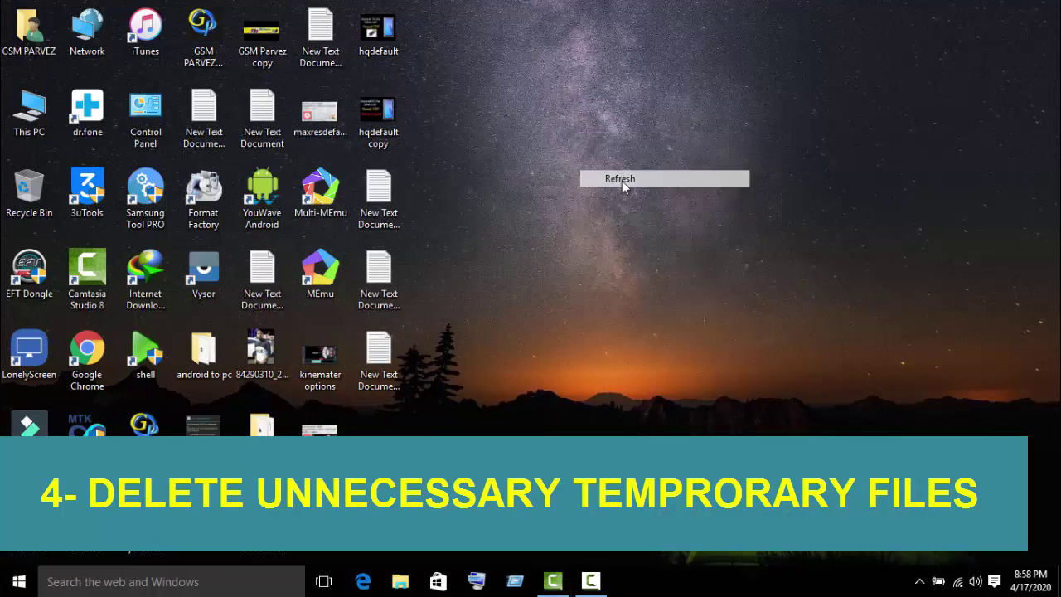
pyautogui.press('super')
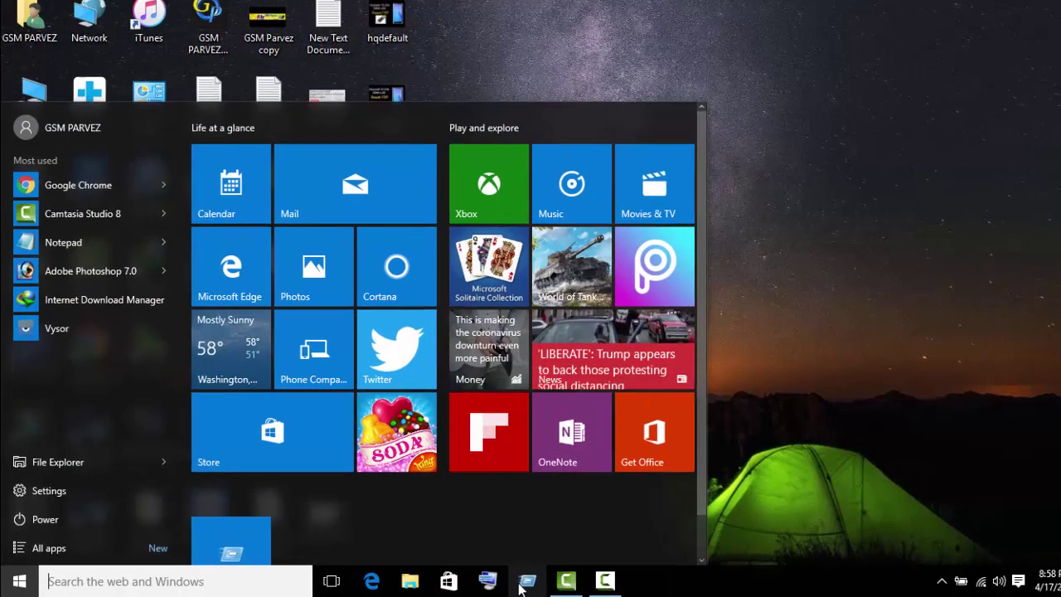
pyautogui.press('super+r')
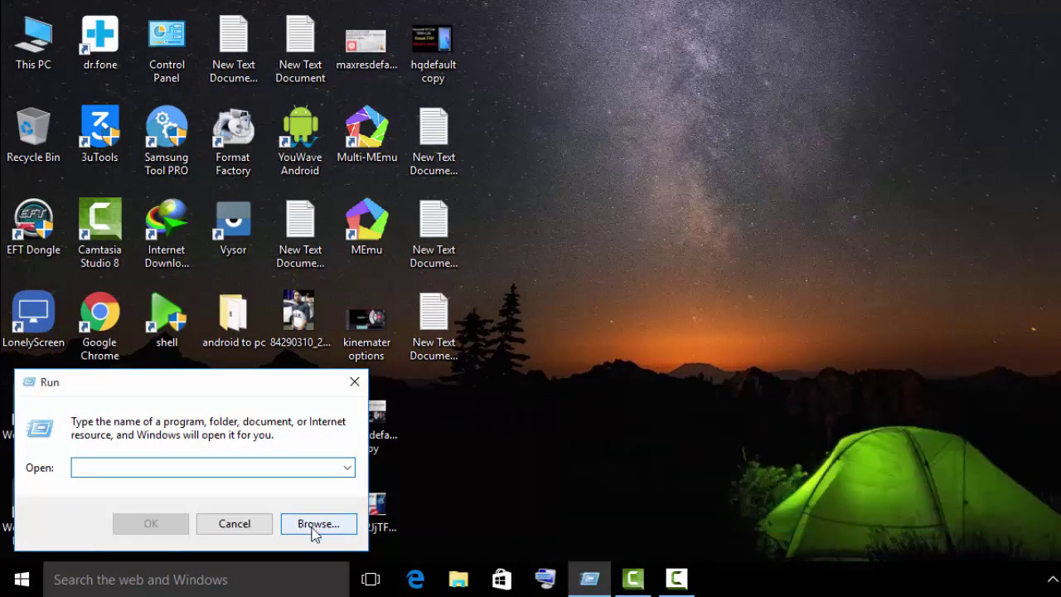
pyautogui.write('%temp%')
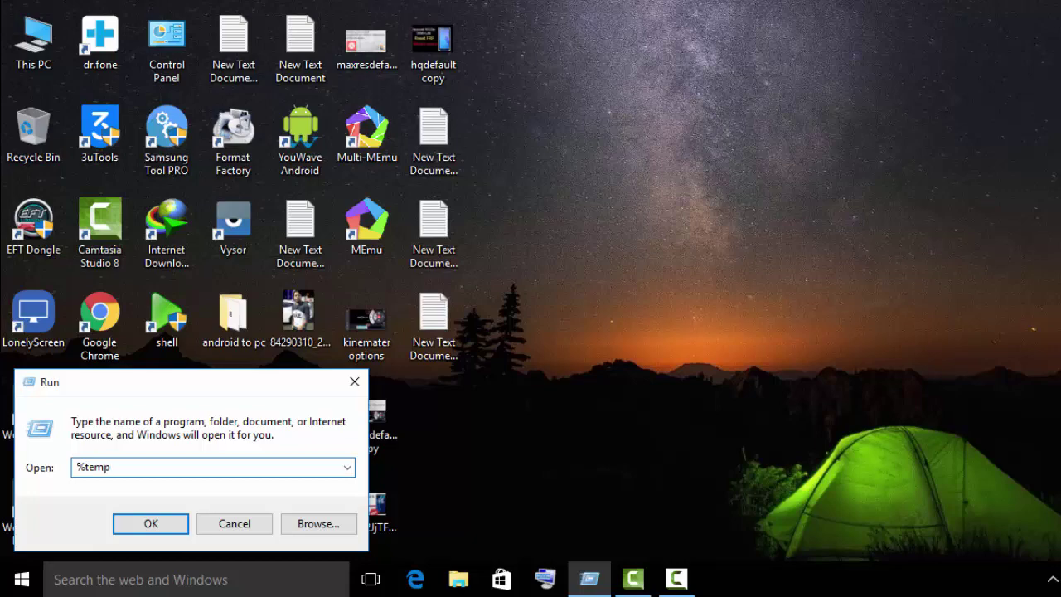
pyautogui.click(122, 522)
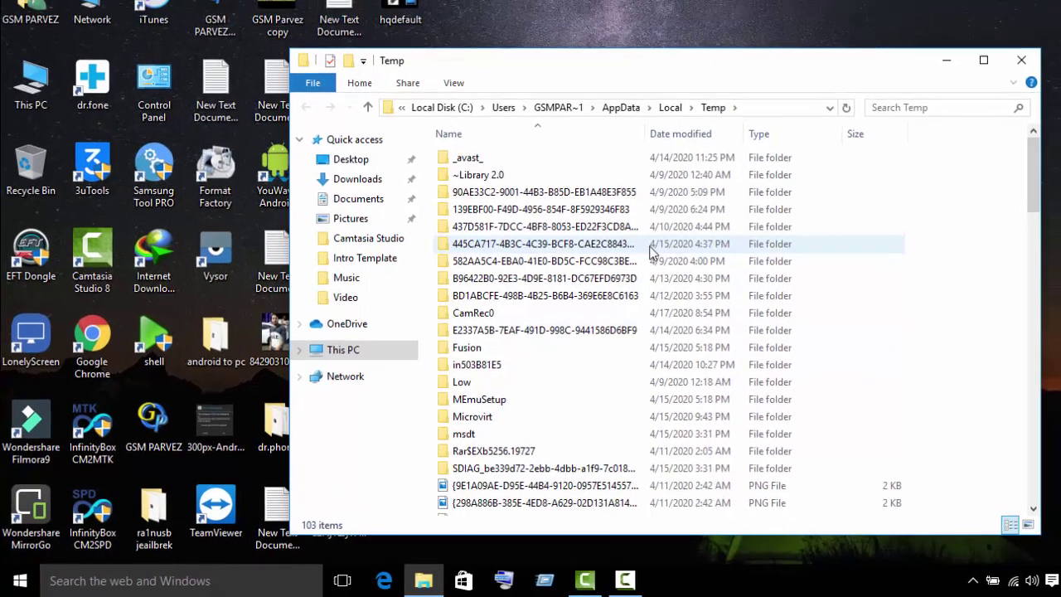
# Look through the user's Temp folder, select the items from below the msdt folder to the end of the list, and delete them.
pyautogui.scroll(-7, 602, 292)
pyautogui.scroll(-5, 526, 331)
pyautogui.scroll(15, 529, 330)
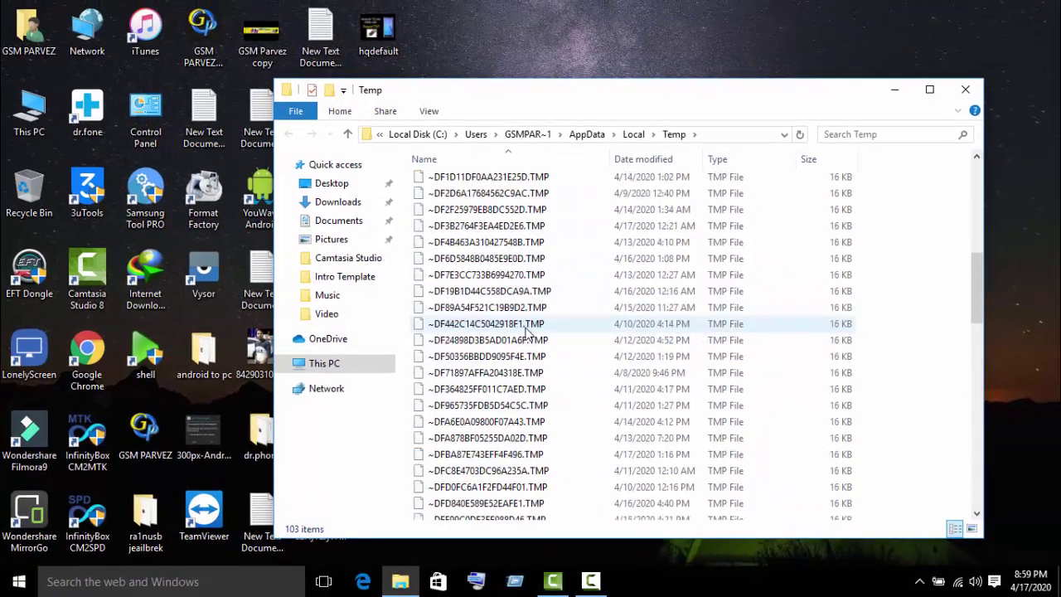
pyautogui.click(563, 299)
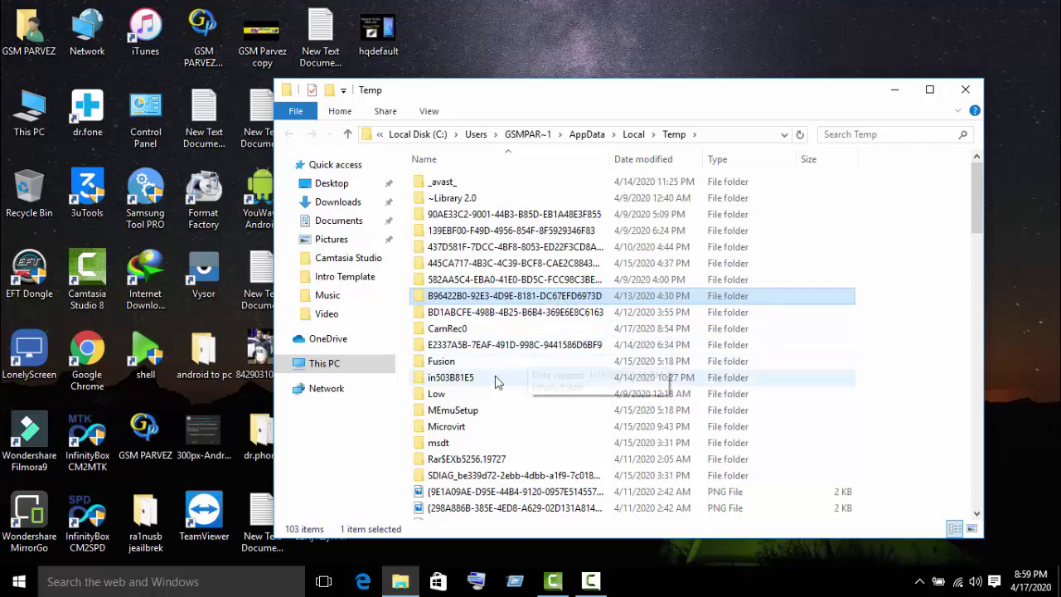
pyautogui.click(529, 360)
pyautogui.moveTo(916, 200); pyautogui.dragTo(345, 531)
pyautogui.rightClick(603, 328)
pyautogui.click(631, 282)
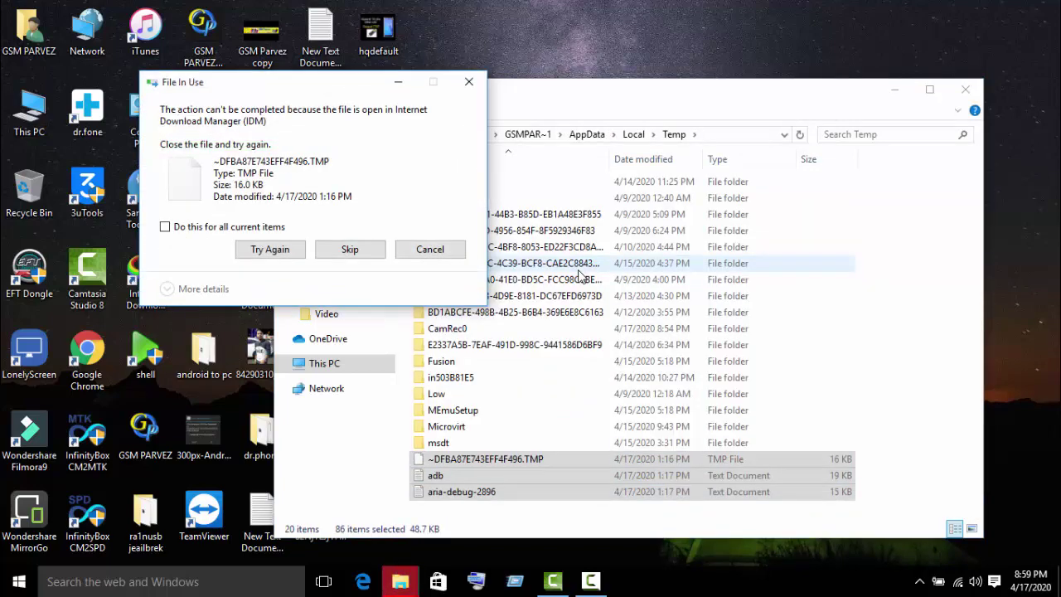
# Retry deleting the locked temporary file, and skip all current items that are in use.
pyautogui.click(233, 229)
pyautogui.click(271, 253)
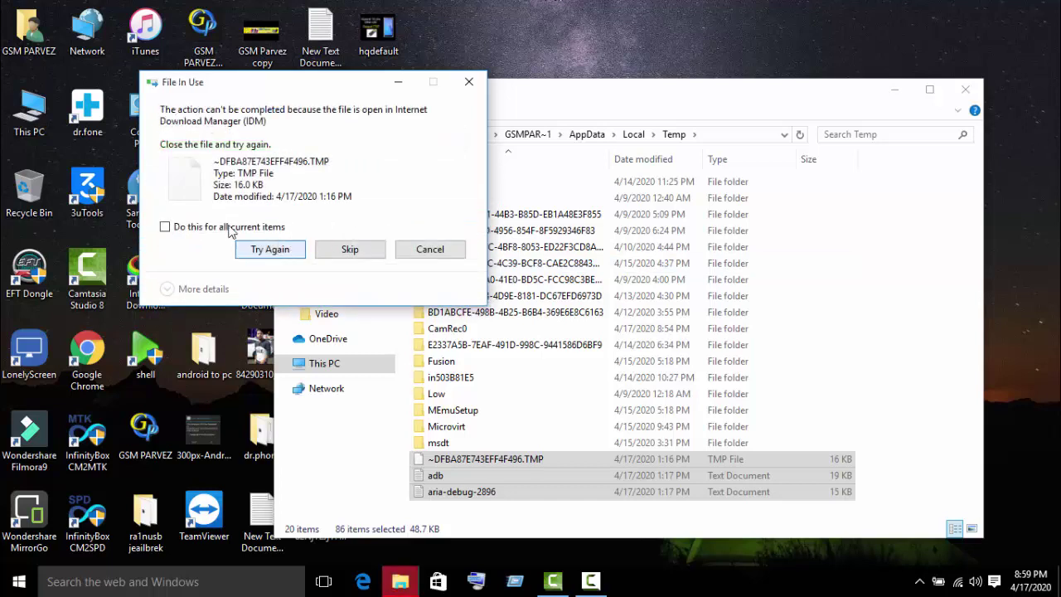
pyautogui.click(231, 227)
pyautogui.click(370, 243)
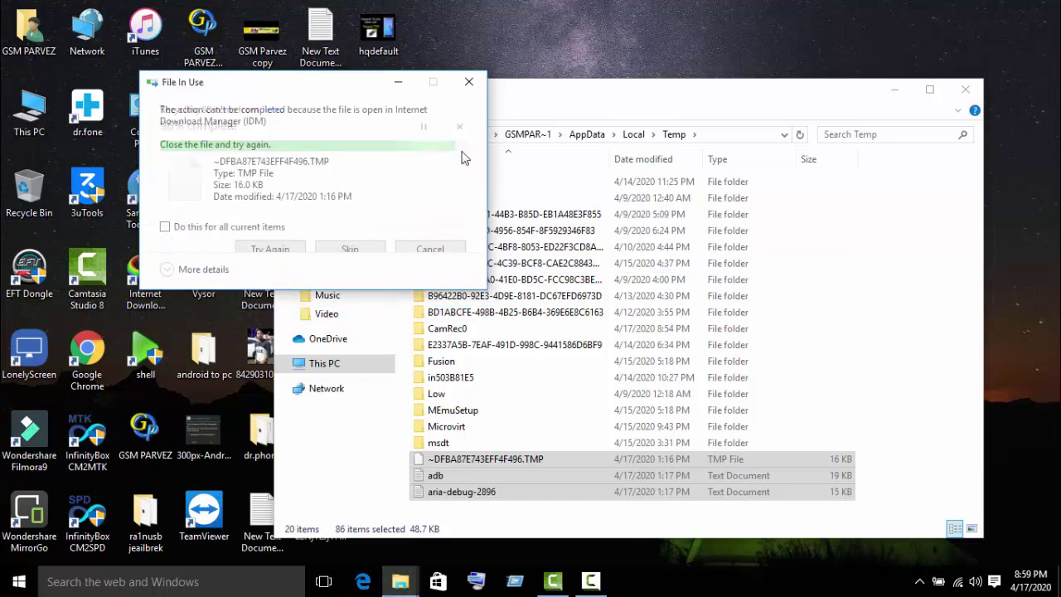
pyautogui.click(369, 251)
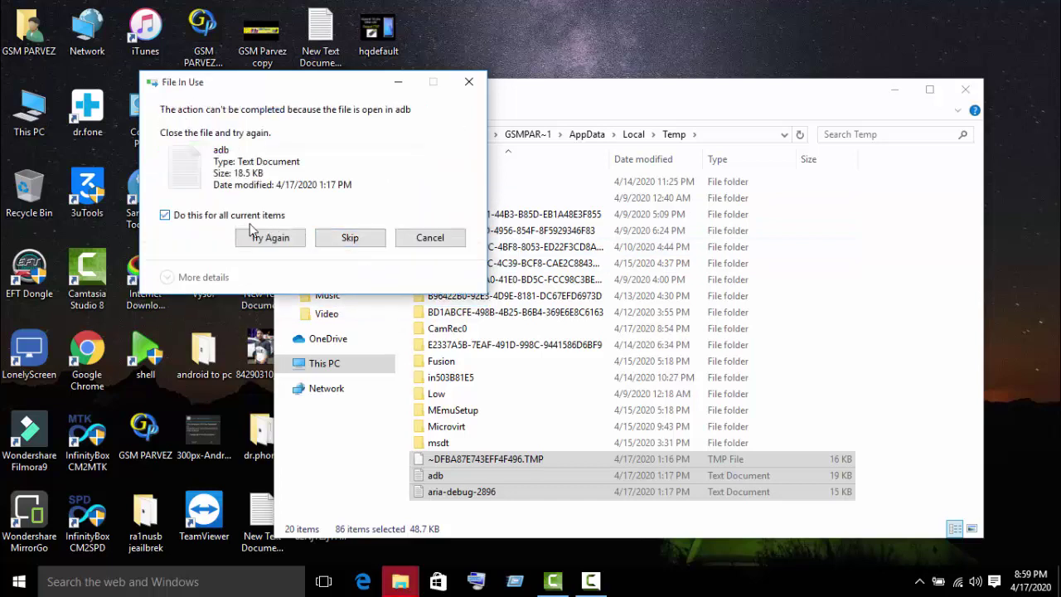
pyautogui.click(350, 237)
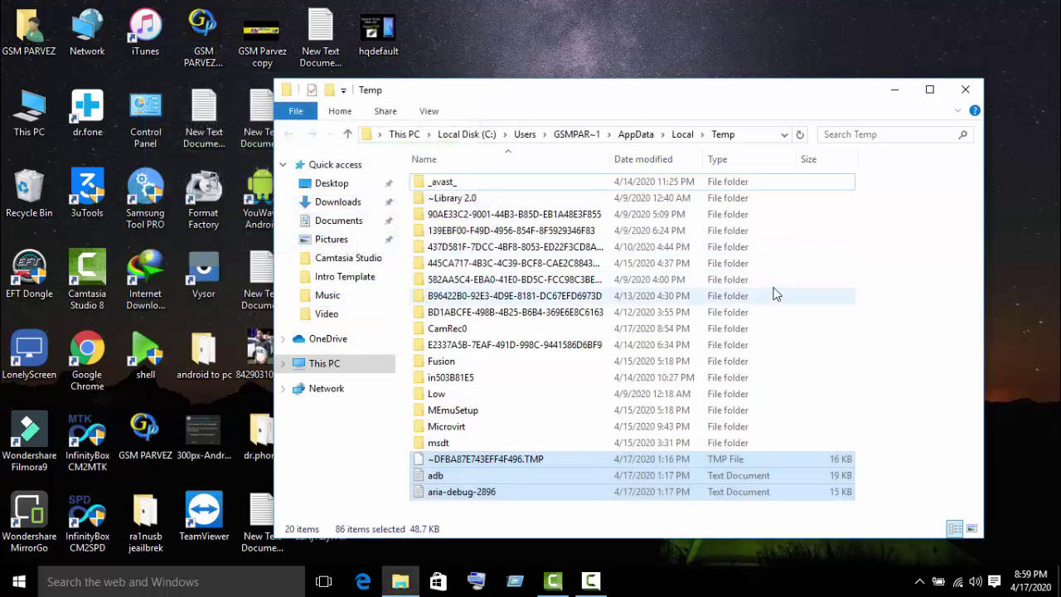
# Delete all the remaining items in the user's Temp folder, skipping the files and folders in use, and close the folder.
pyautogui.moveTo(944, 175); pyautogui.dragTo(539, 393)
pyautogui.rightClick(539, 393)
pyautogui.click(577, 335)
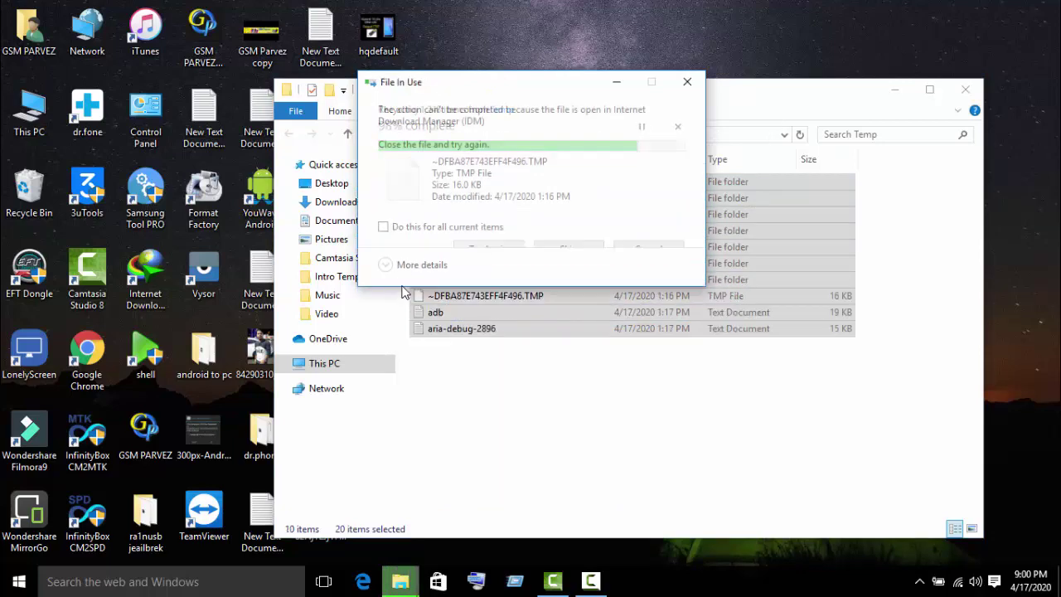
pyautogui.click(419, 227)
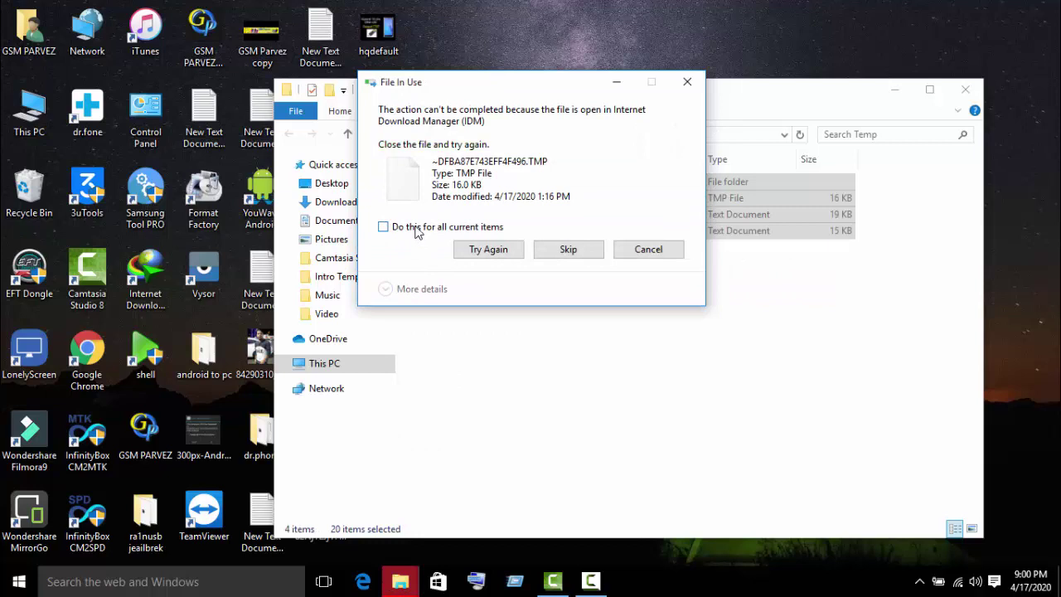
pyautogui.click(567, 249)
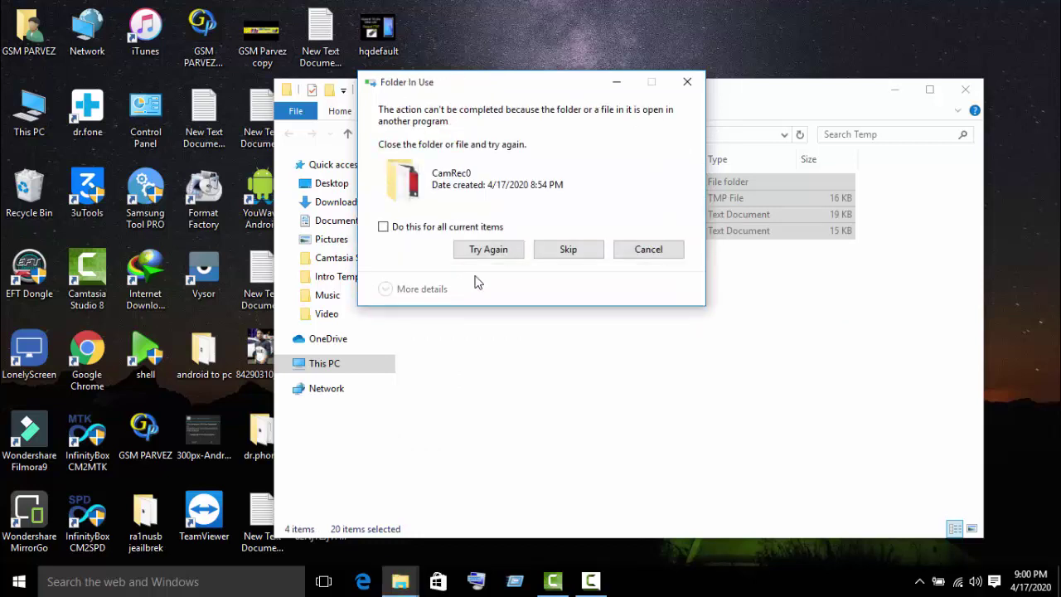
pyautogui.click(568, 252)
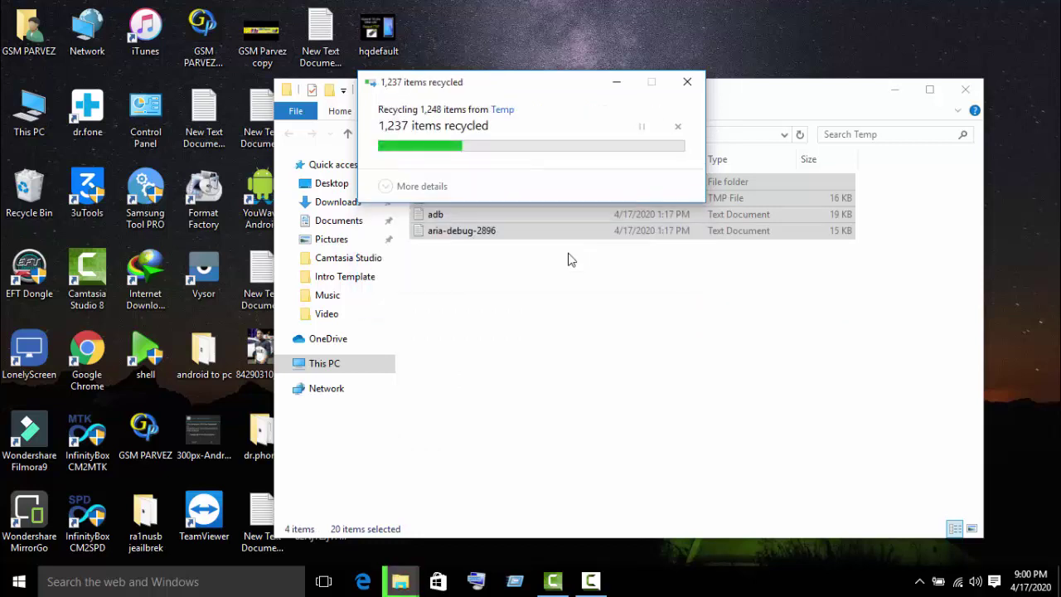
pyautogui.click(965, 90)
# Empty the Recycle Bin and confirm the permanent deletion.
pyautogui.rightClick(31, 193)
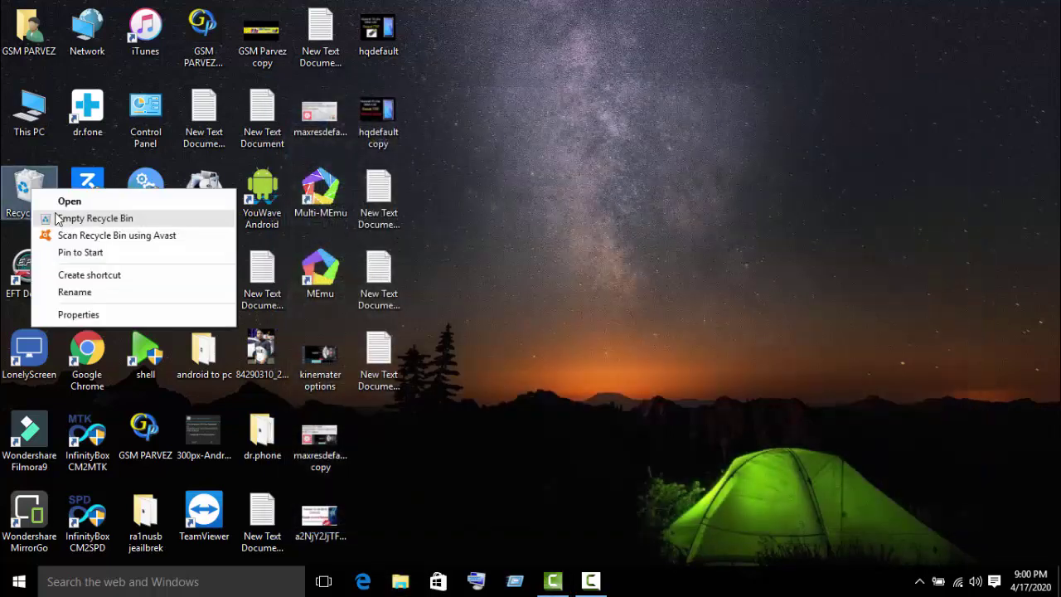
pyautogui.click(83, 216)
pyautogui.click(580, 306)
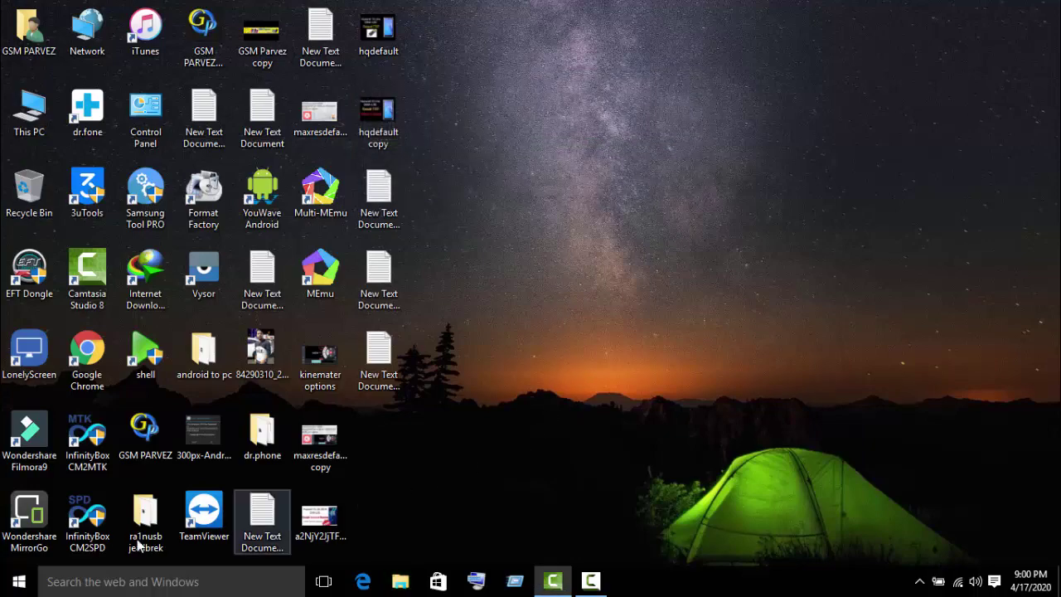
# Open the Windows Temp folder by running temp and grant permanent access to it.
pyautogui.click(19, 580)
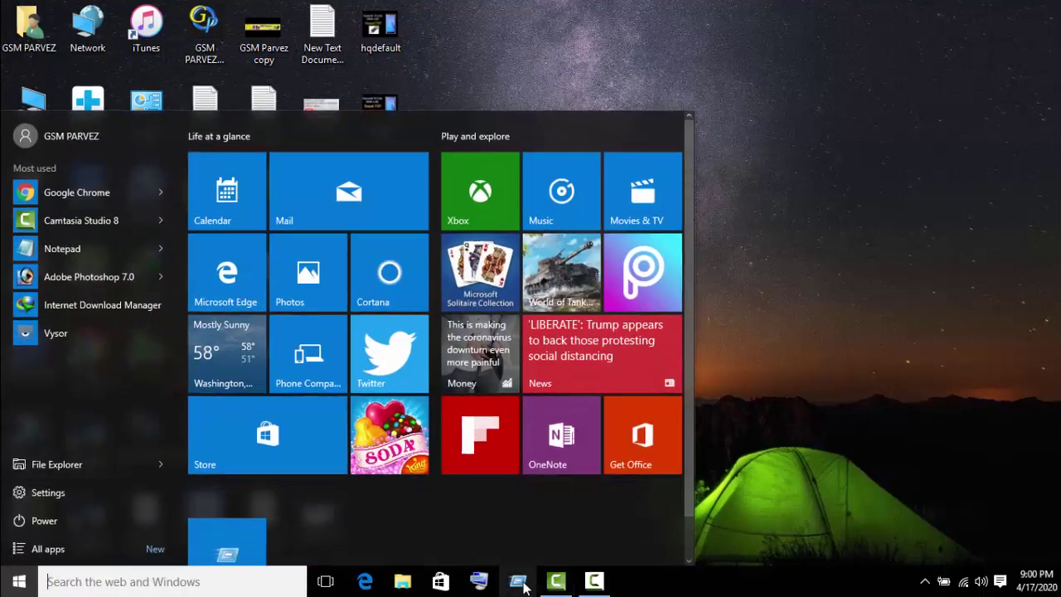
pyautogui.press('super+r')
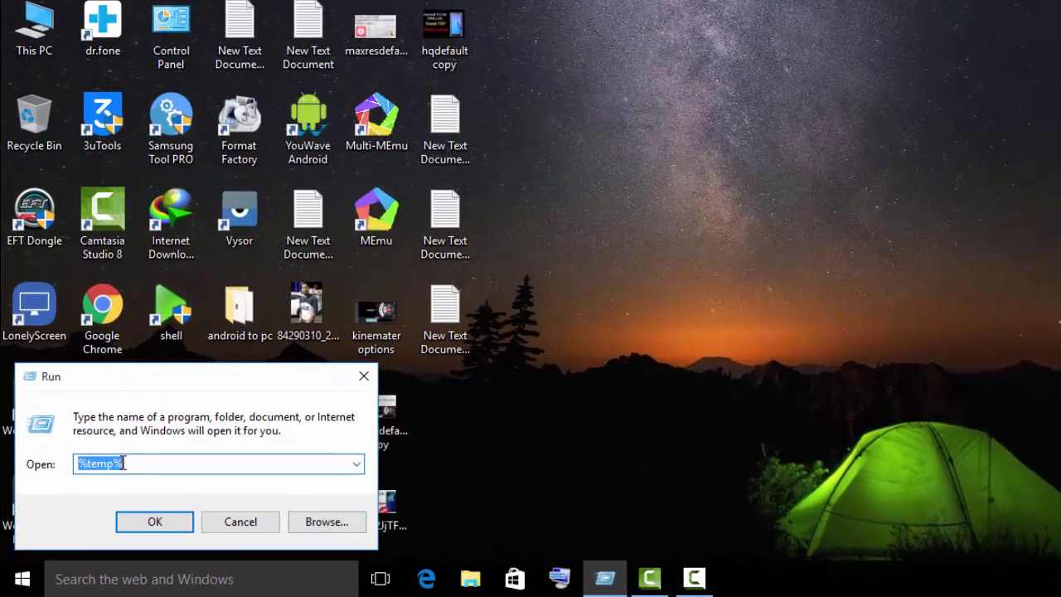
pyautogui.write('te')
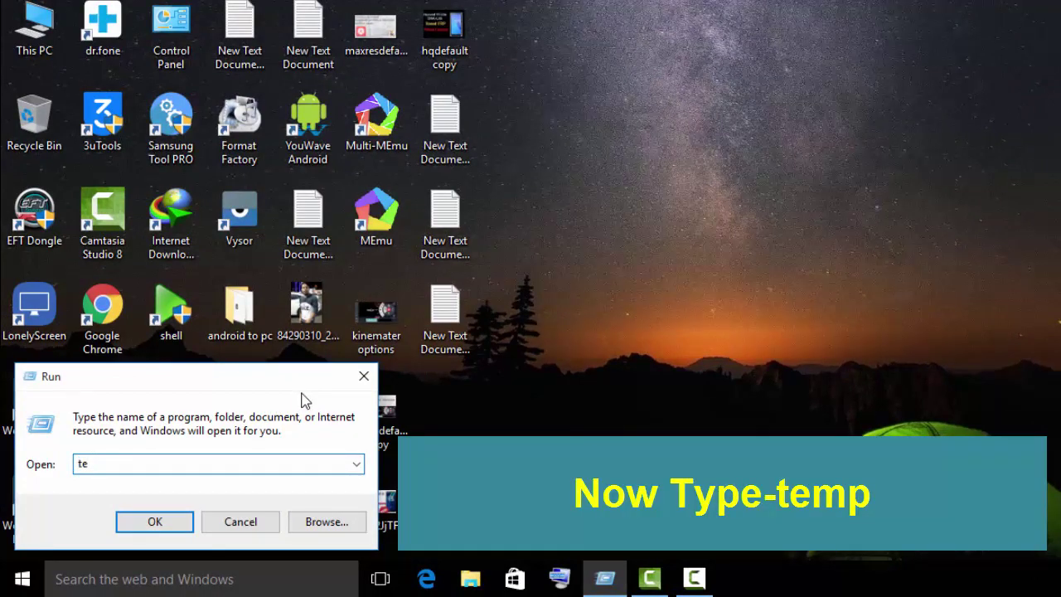
pyautogui.write('mp')
pyautogui.press('Return')
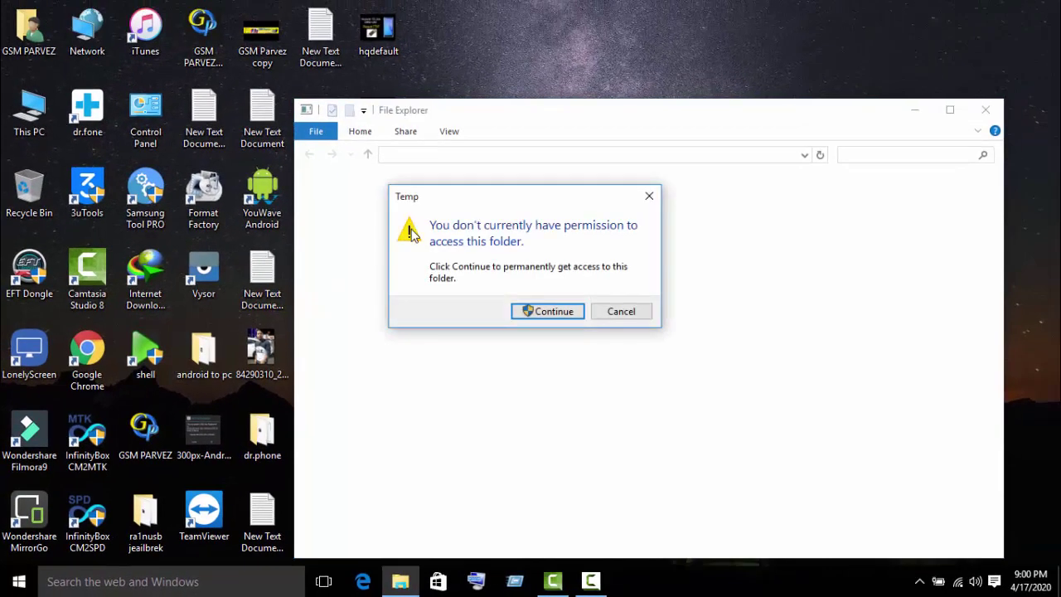
pyautogui.click(540, 311)
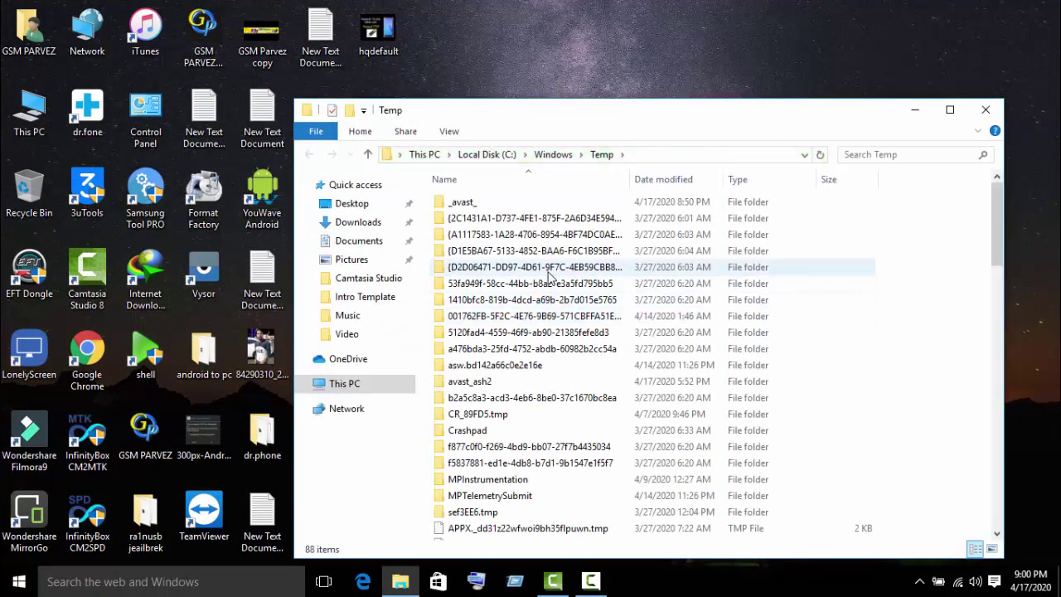
# Delete all items in the Windows Temp folder with administrator permission, skipping everything in use, and close the folder.
pyautogui.click(547, 276)
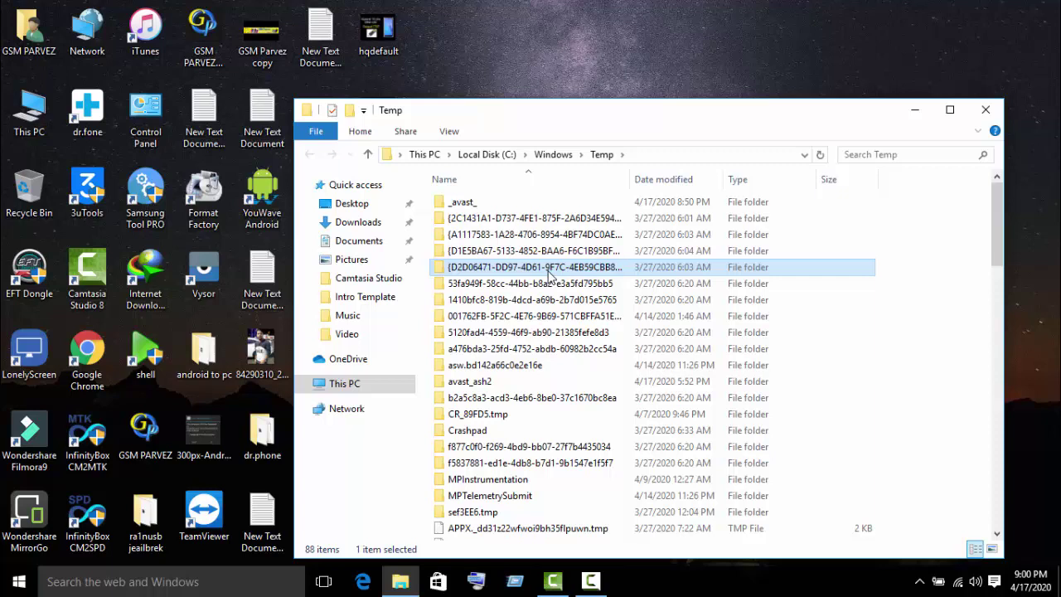
pyautogui.hotkey('ctrl', 'a')
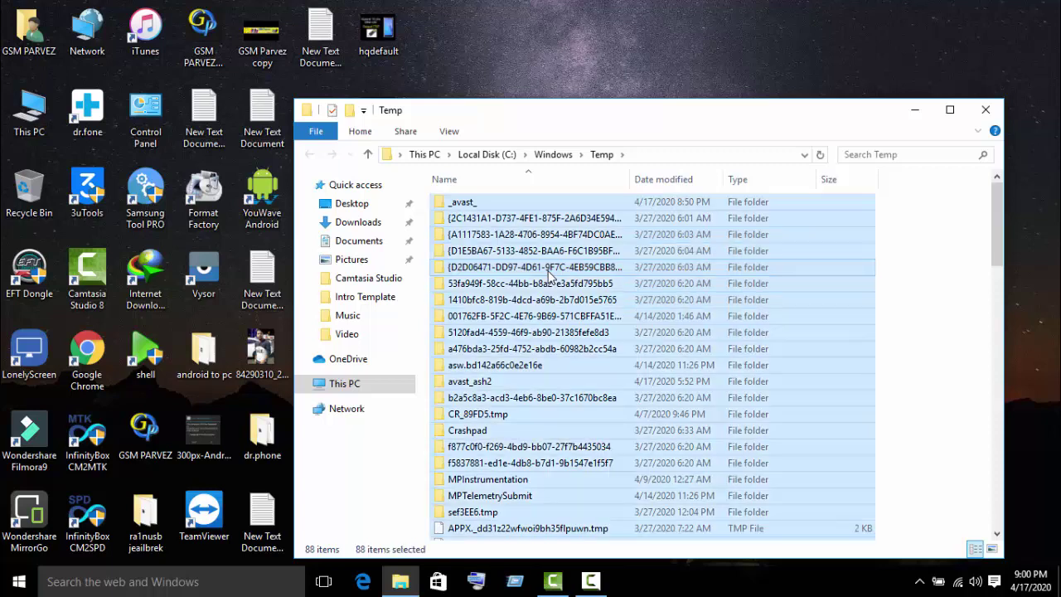
pyautogui.rightClick(728, 316)
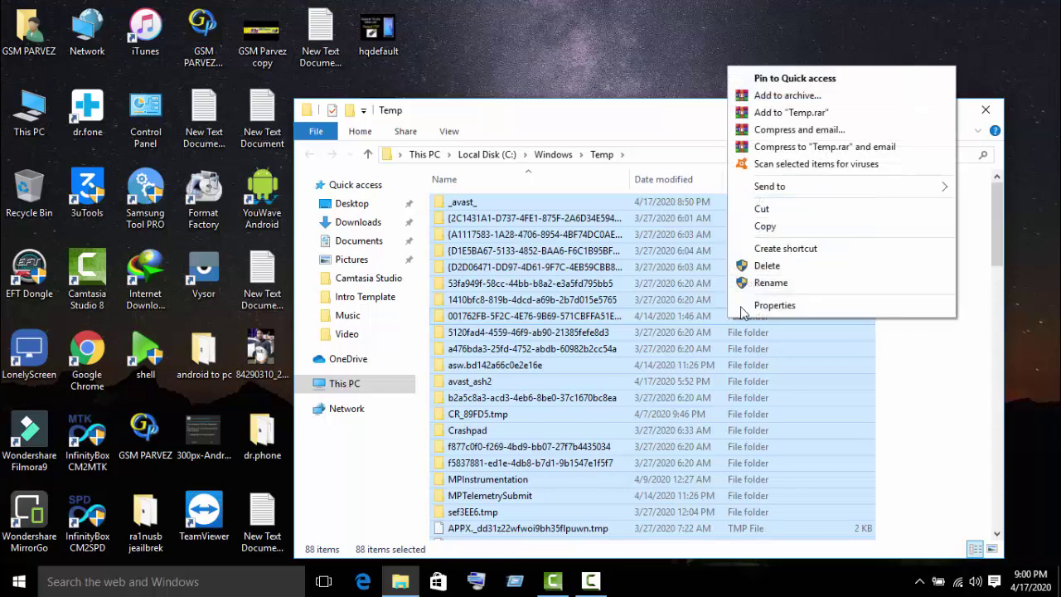
pyautogui.click(758, 267)
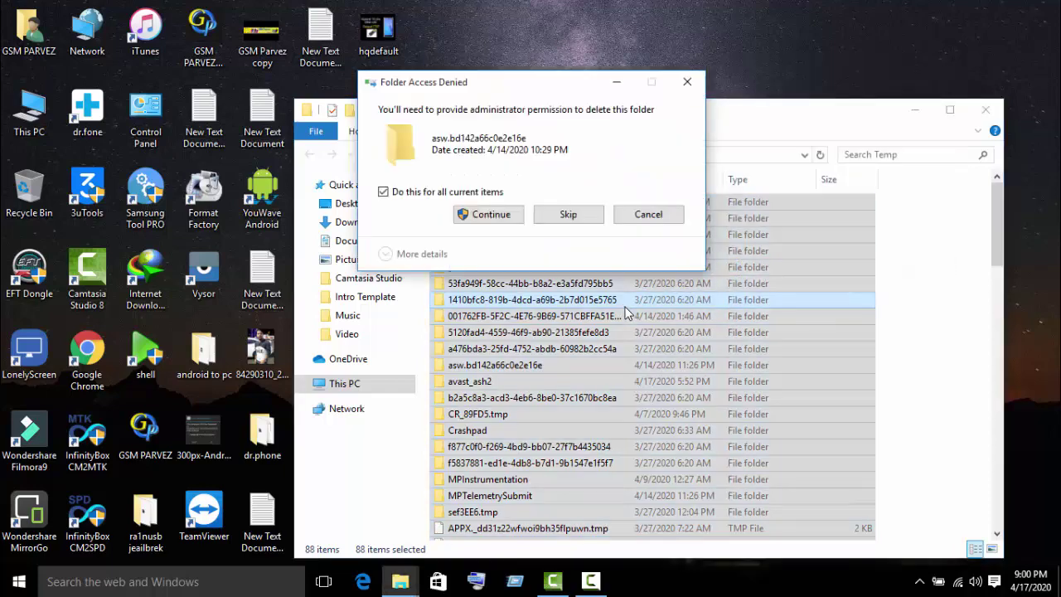
pyautogui.click(486, 222)
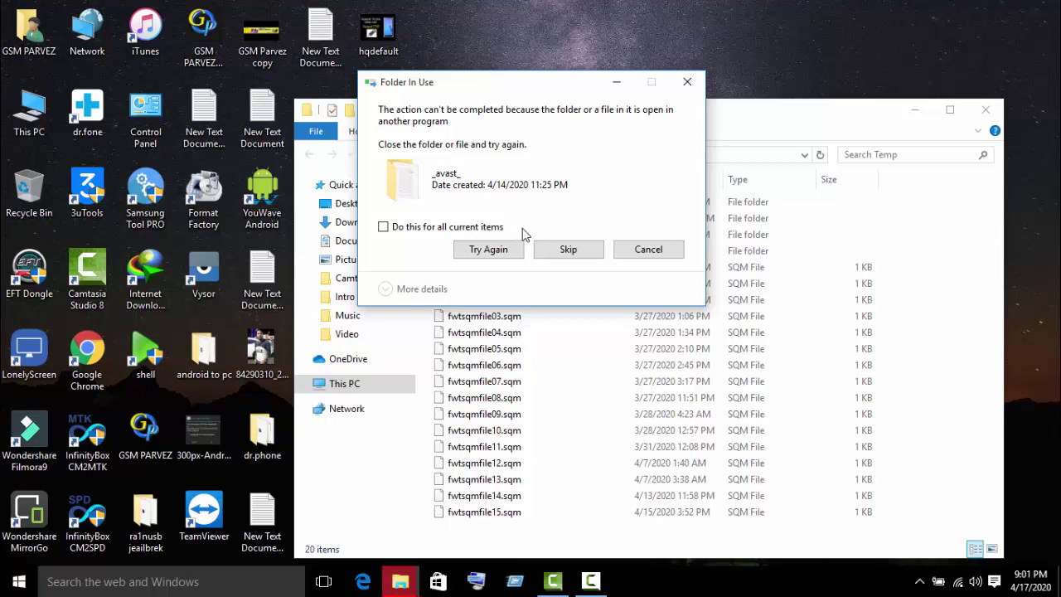
pyautogui.click(469, 228)
pyautogui.click(582, 253)
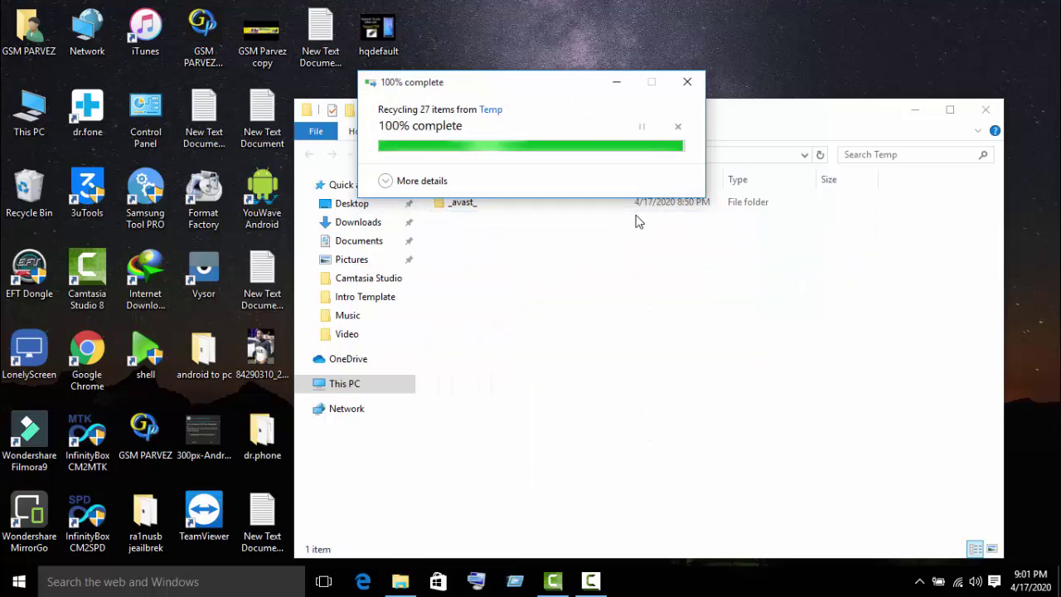
pyautogui.click(985, 109)
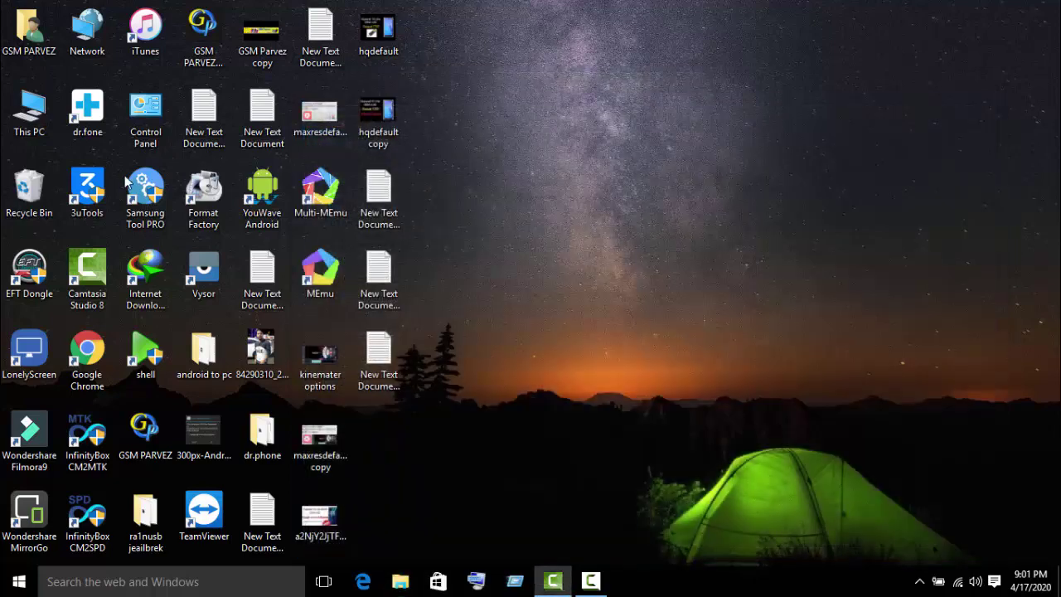
# Empty the Recycle Bin again, providing administrator permission for all the protected items.
pyautogui.rightClick(20, 201)
pyautogui.click(62, 229)
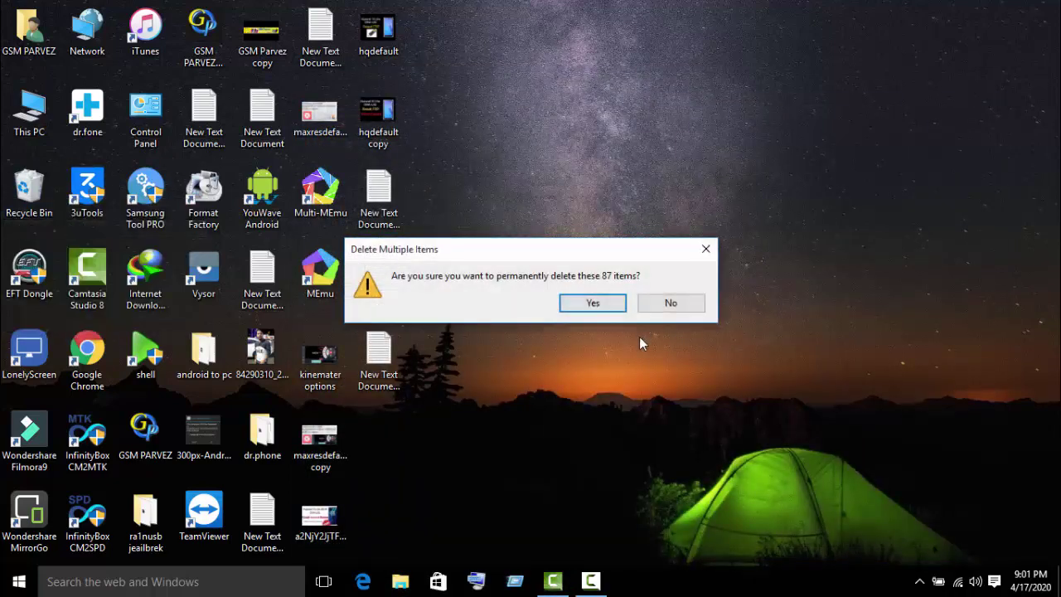
pyautogui.click(592, 303)
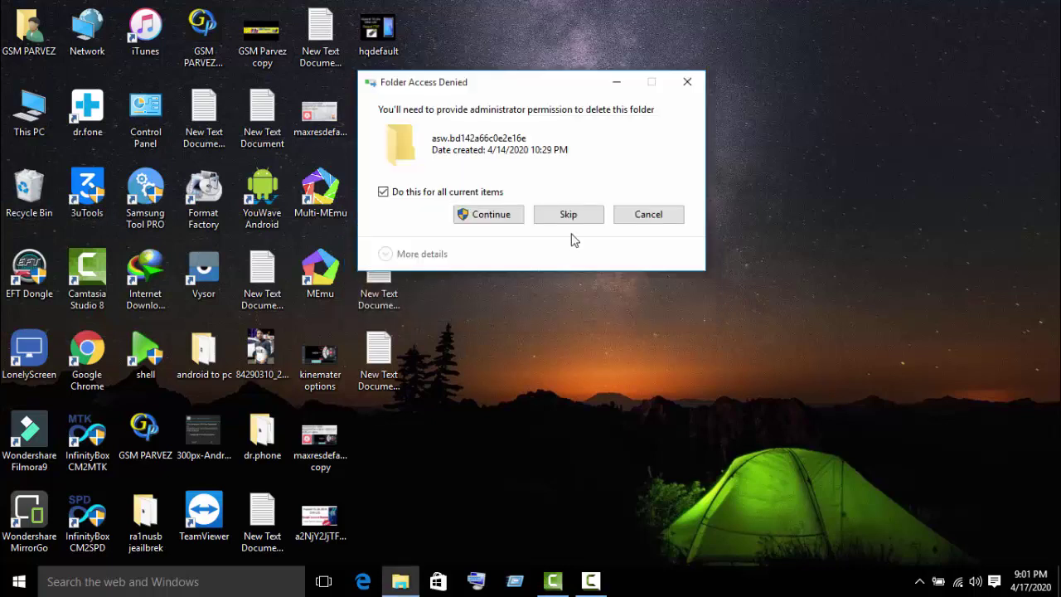
pyautogui.click(511, 219)
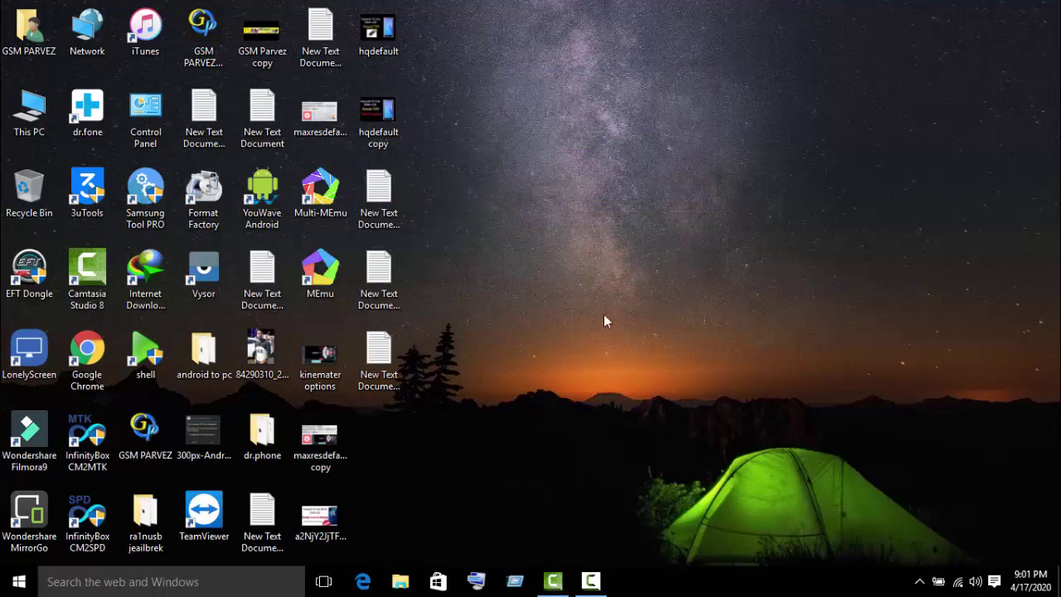
# Open the Windows Prefetch folder by running prefetch and grant permanent access to it.
pyautogui.click(19, 581)
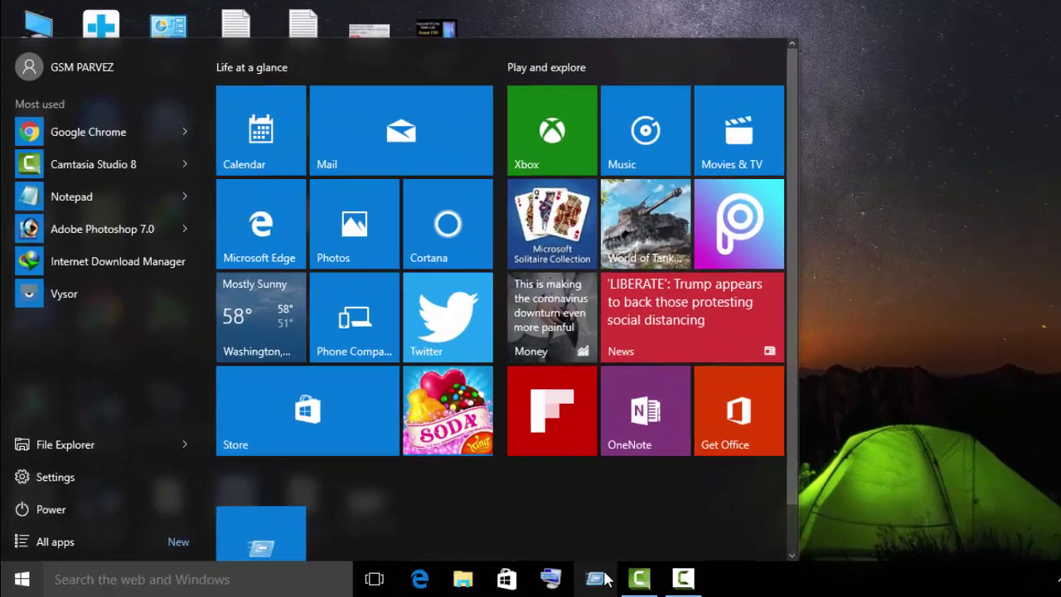
pyautogui.press('super+r')
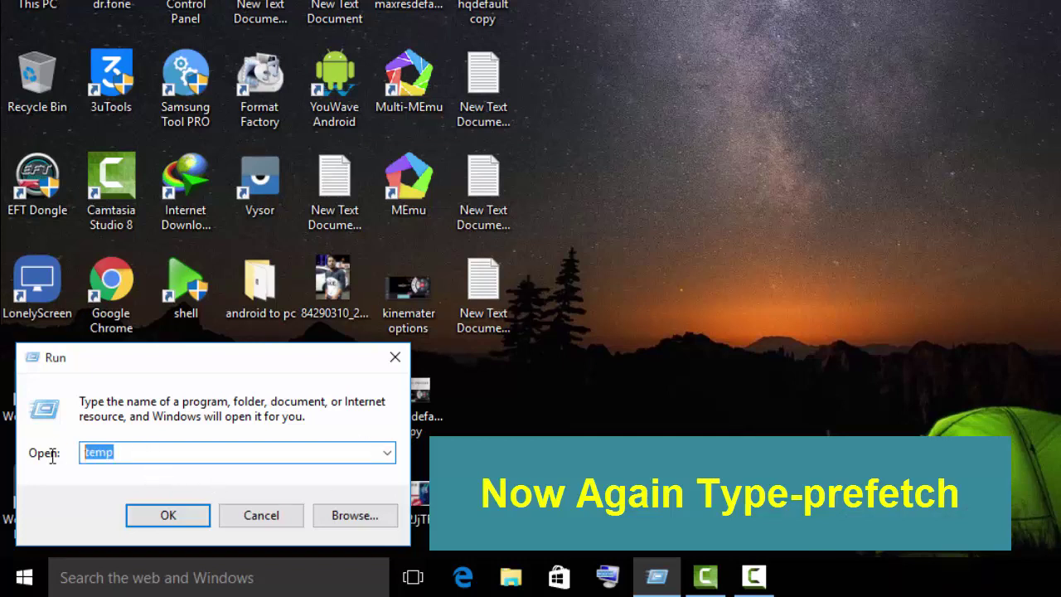
pyautogui.press('BackSpace')
pyautogui.write('p')
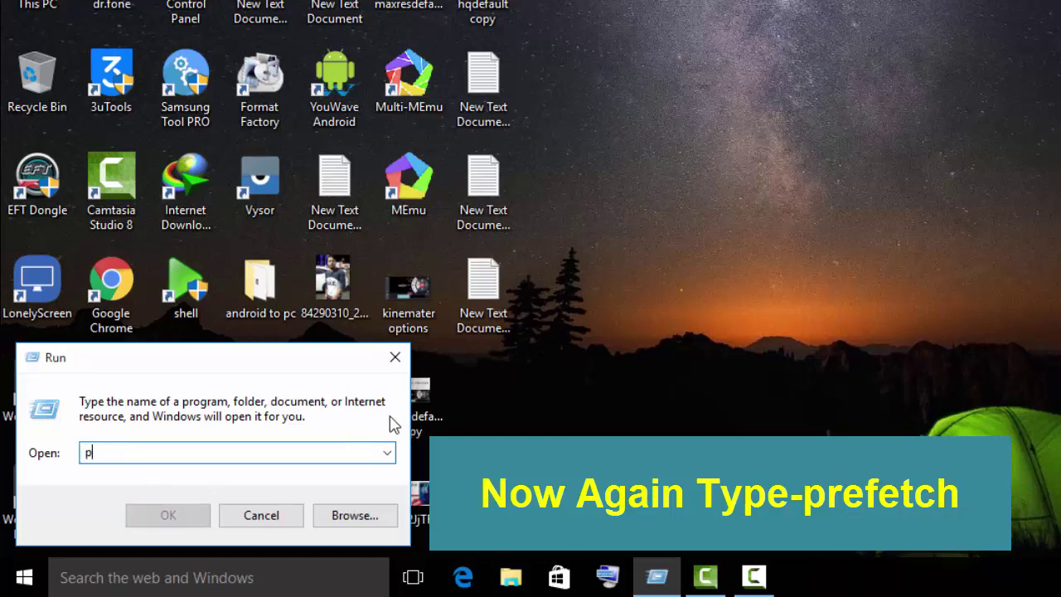
pyautogui.write('refetch')
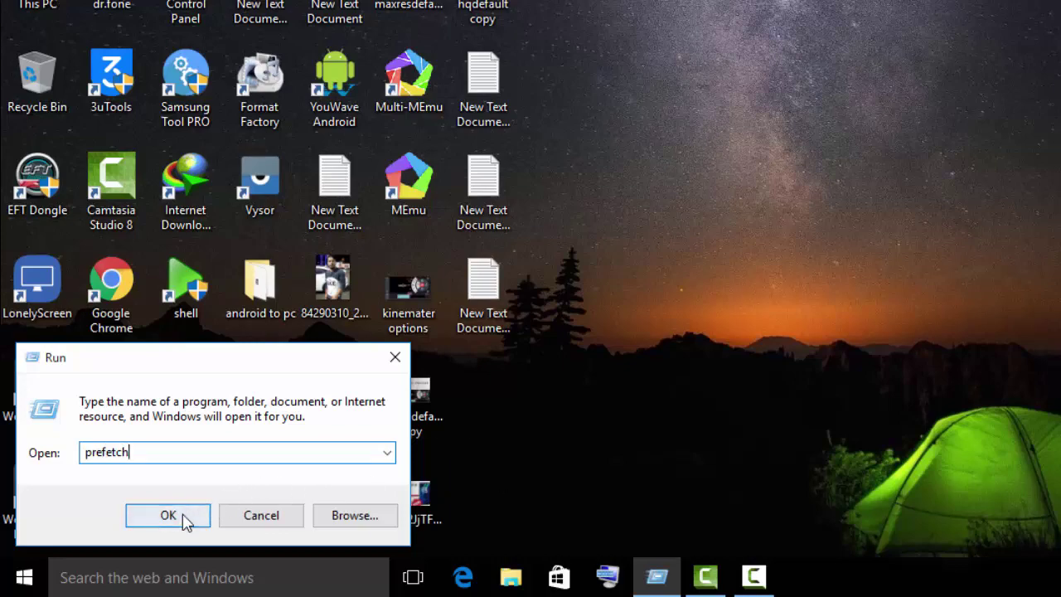
pyautogui.click(184, 515)
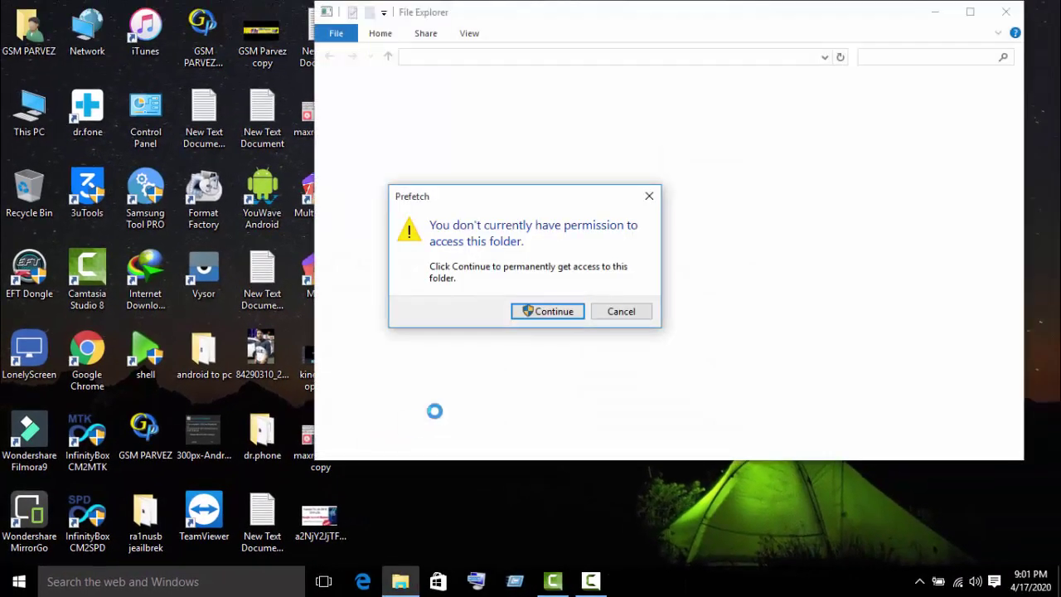
pyautogui.click(558, 314)
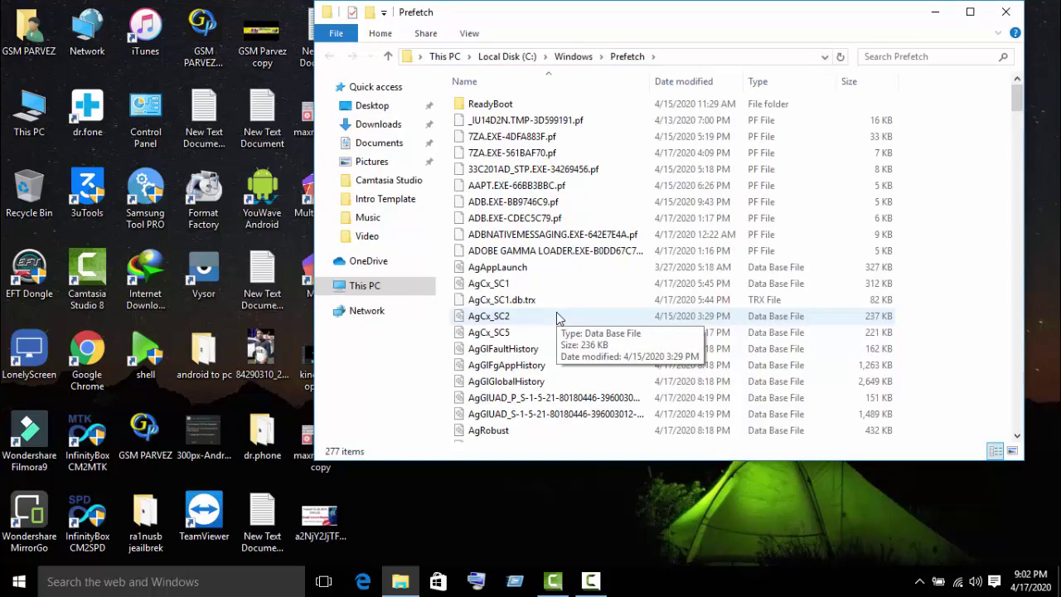
# Delete all items in the Windows Prefetch folder, skipping every file that is in use, and close the folder.
pyautogui.click(584, 282)
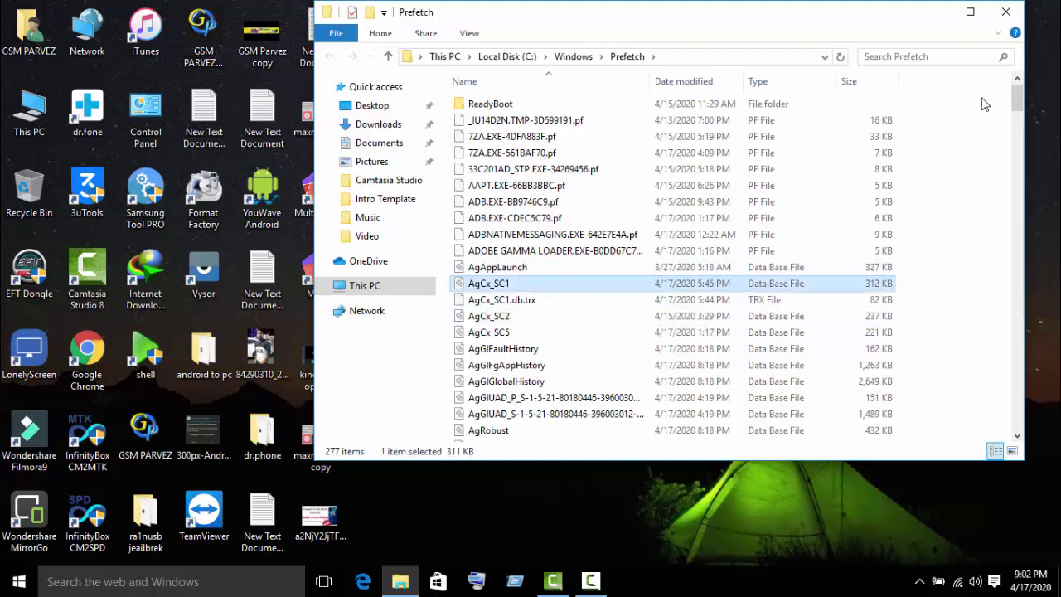
pyautogui.moveTo(982, 97); pyautogui.dragTo(406, 582)
pyautogui.moveTo(406, 582); pyautogui.dragTo(410, 579)
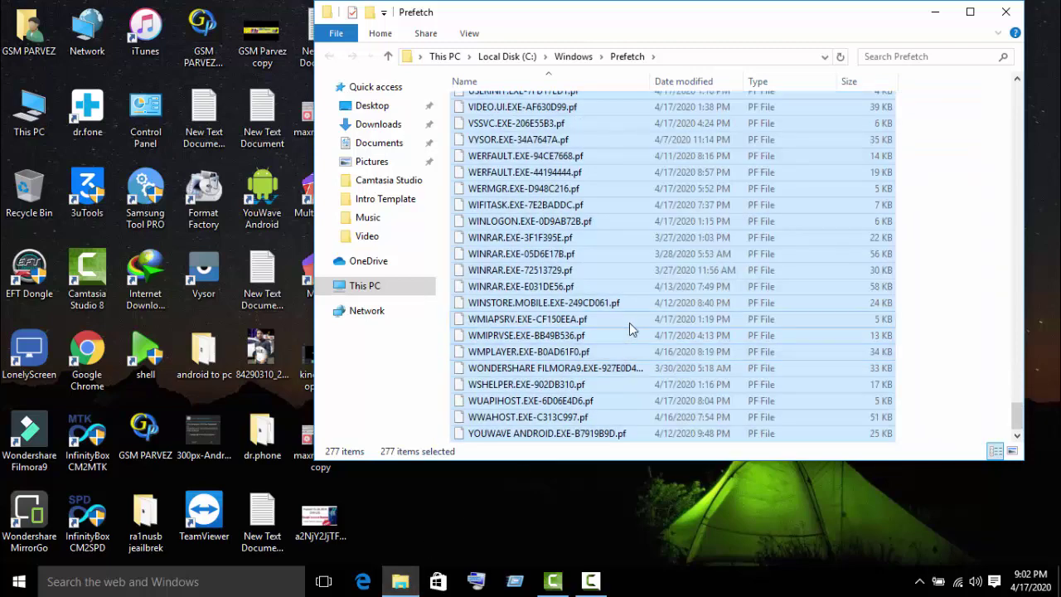
pyautogui.rightClick(582, 241)
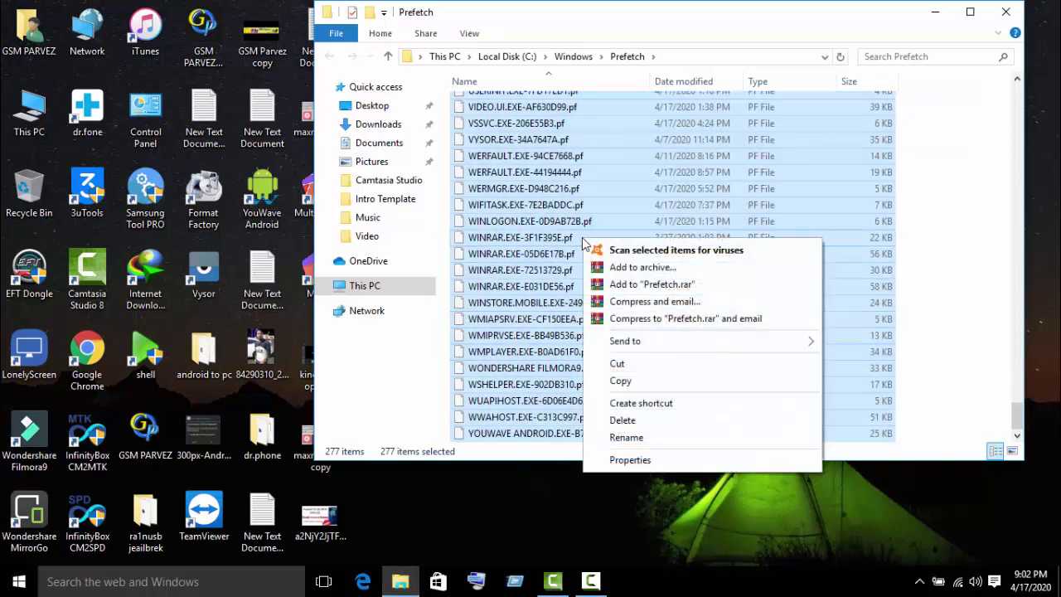
pyautogui.click(619, 425)
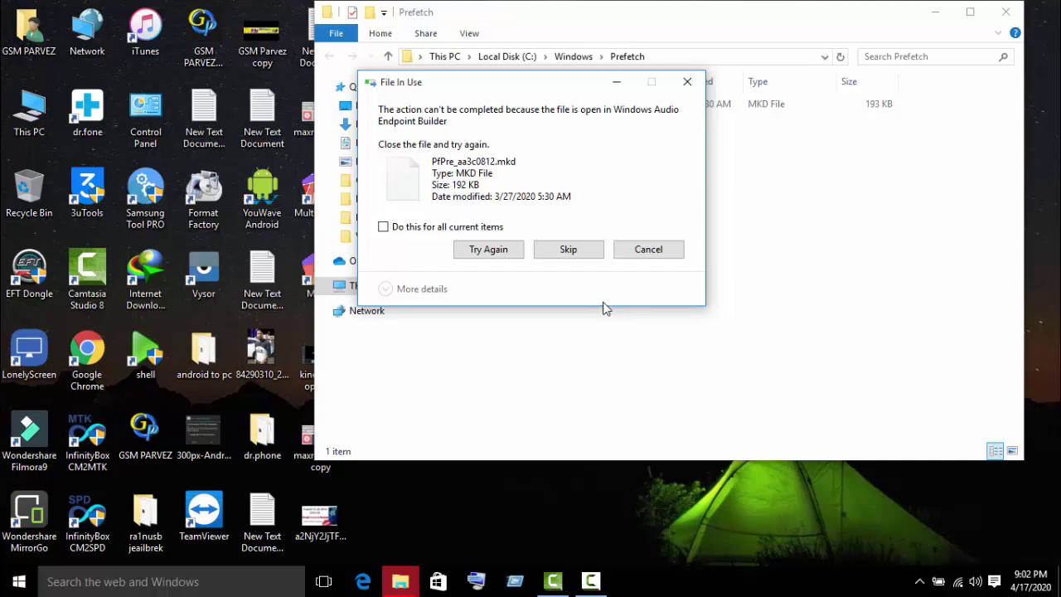
pyautogui.click(417, 229)
pyautogui.click(568, 250)
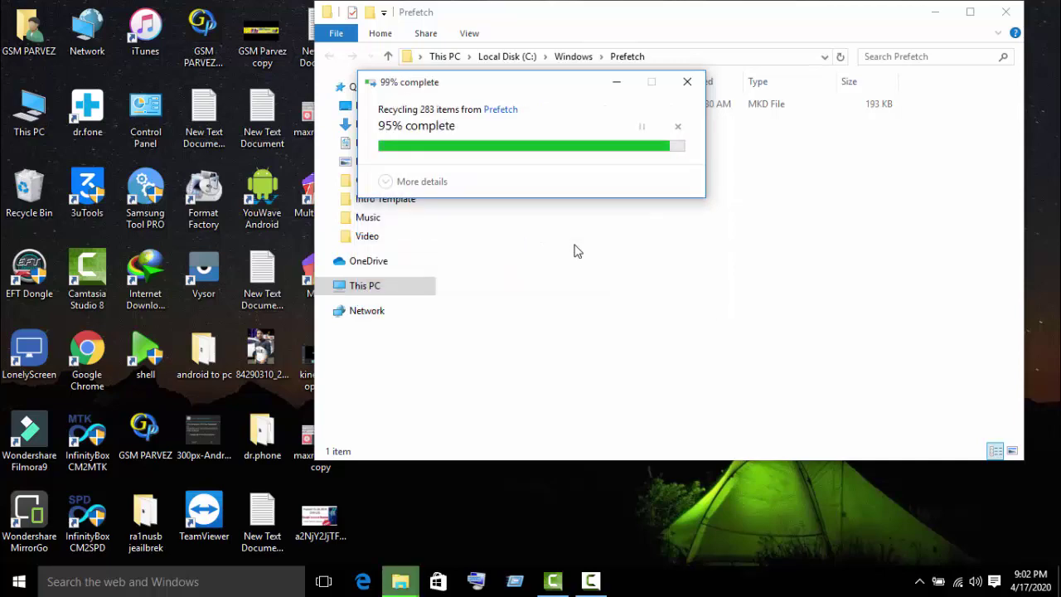
pyautogui.click(1005, 12)
# Empty the Recycle Bin of the deleted prefetch files and confirm the permanent deletion.
pyautogui.rightClick(23, 193)
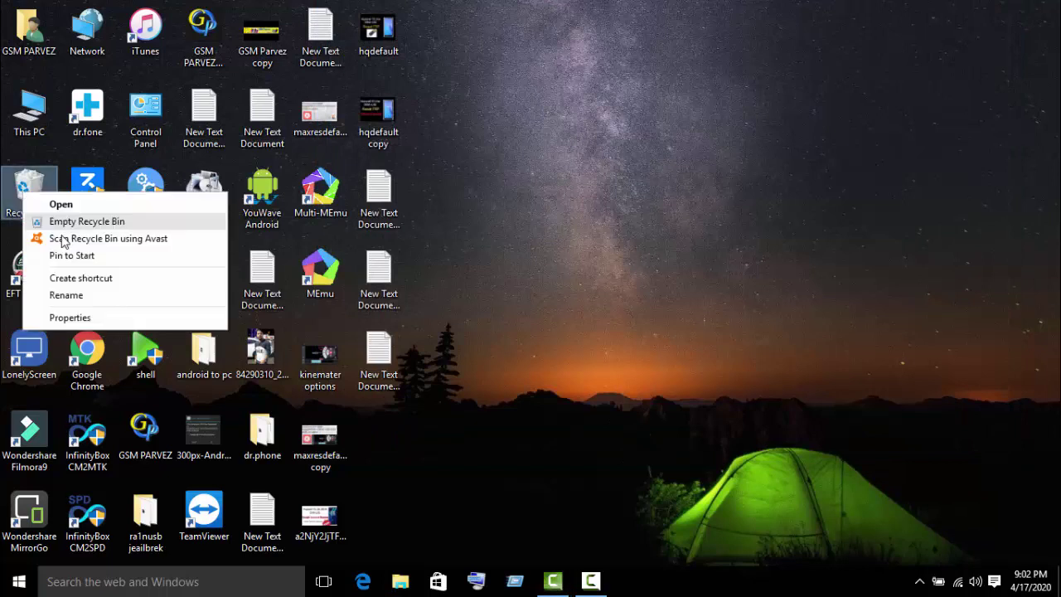
pyautogui.click(63, 224)
pyautogui.click(614, 304)
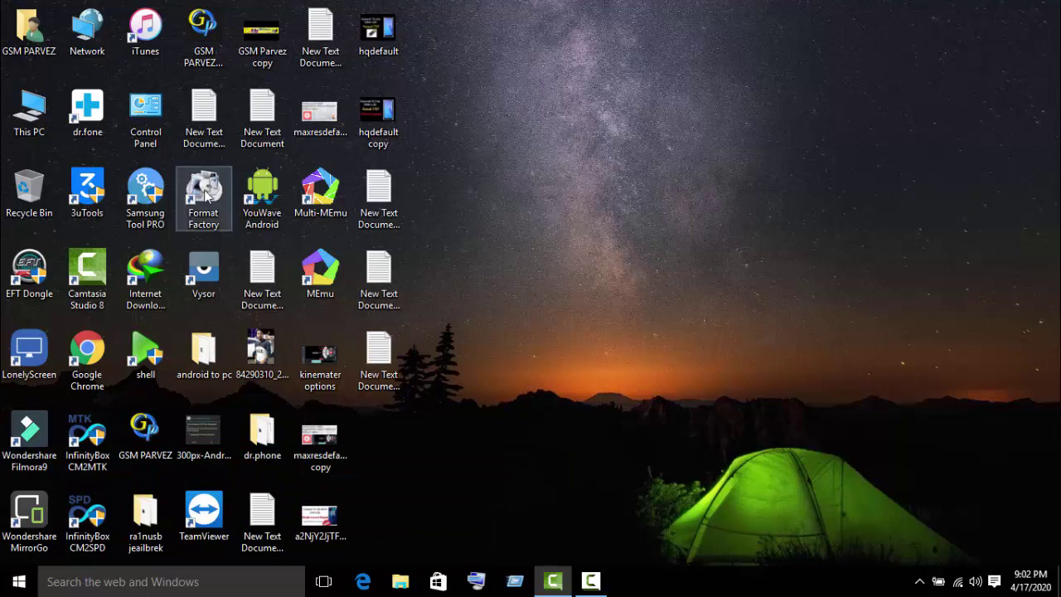
# Open the properties of Local Disk (C:) from This PC.
pyautogui.doubleClick(33, 124)
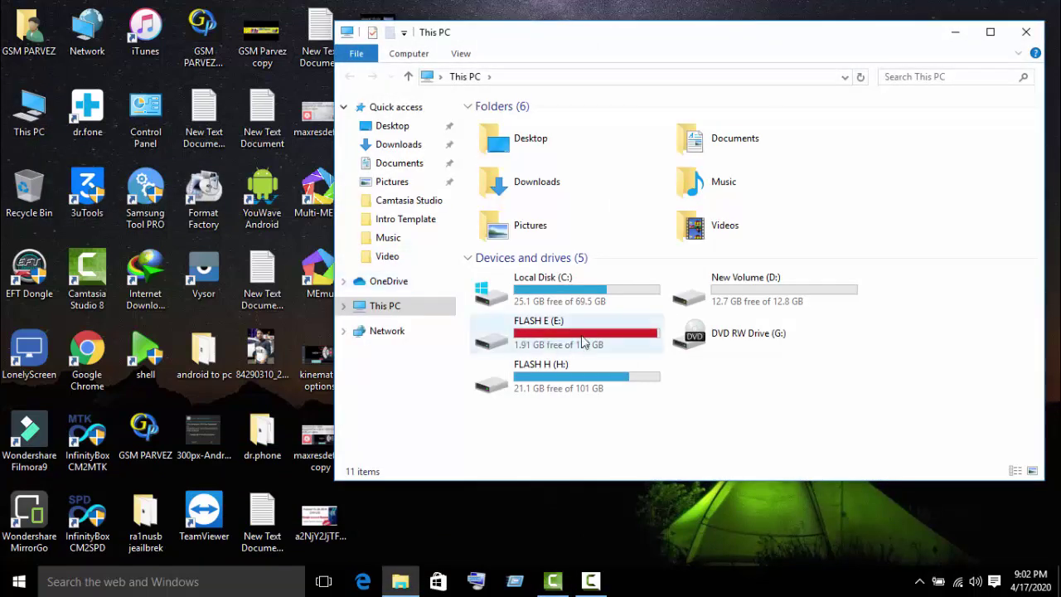
pyautogui.click(602, 302)
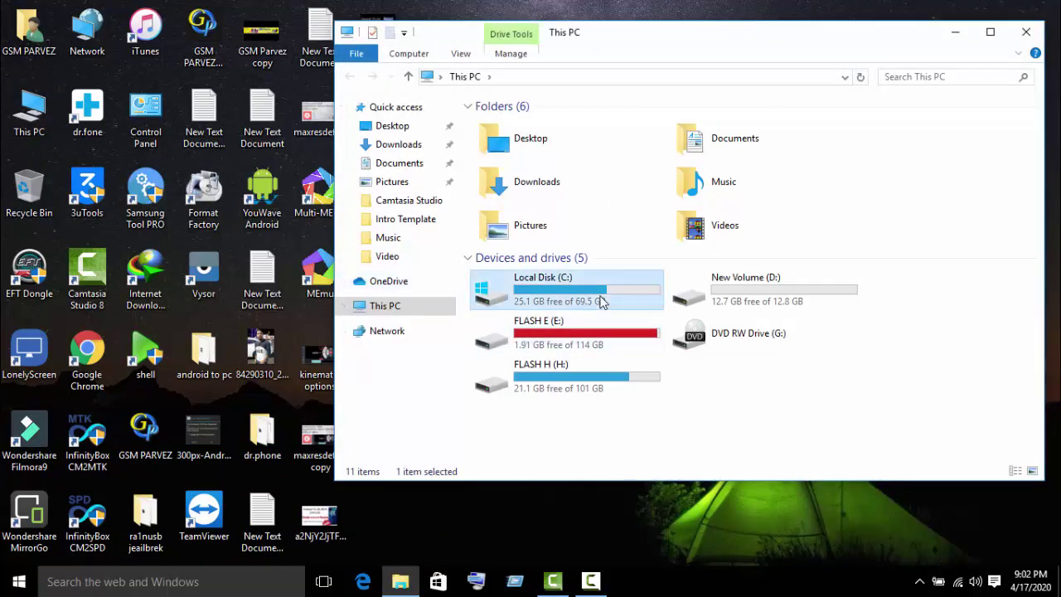
pyautogui.rightClick(602, 301)
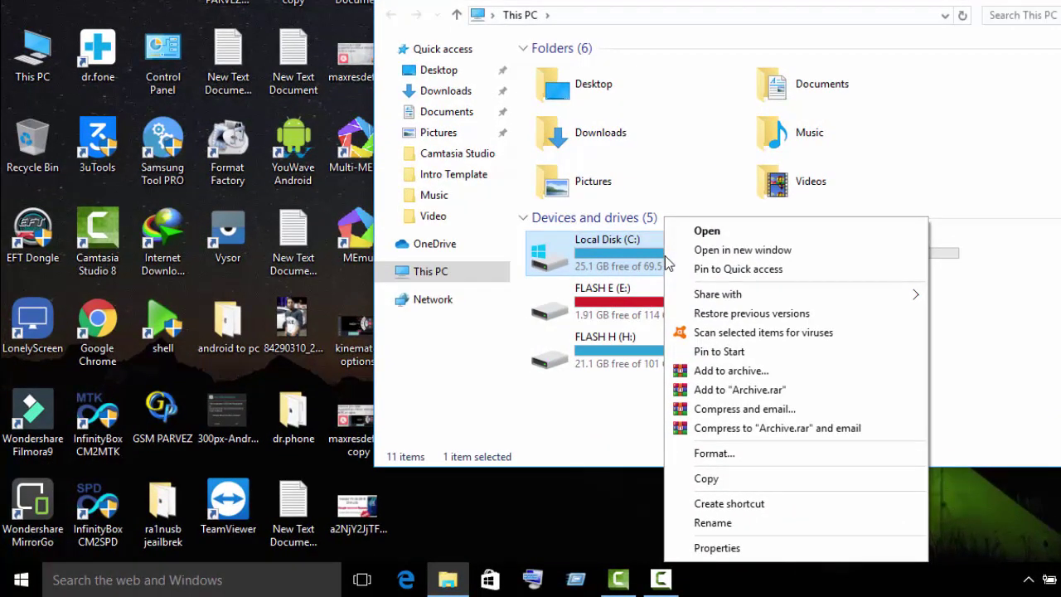
pyautogui.click(742, 550)
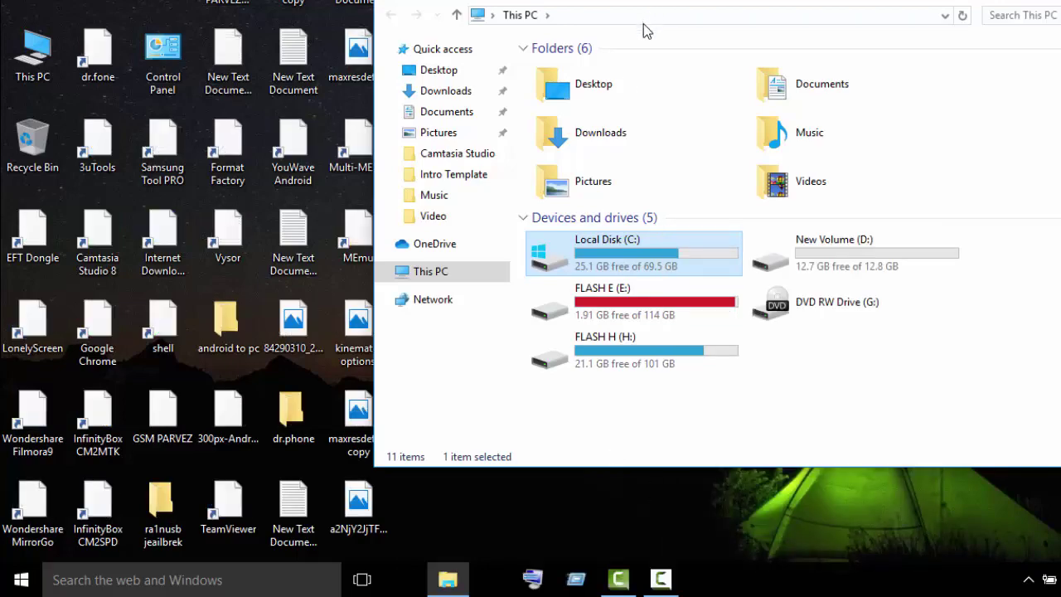
pyautogui.moveTo(746, 132); pyautogui.dragTo(593, 94)
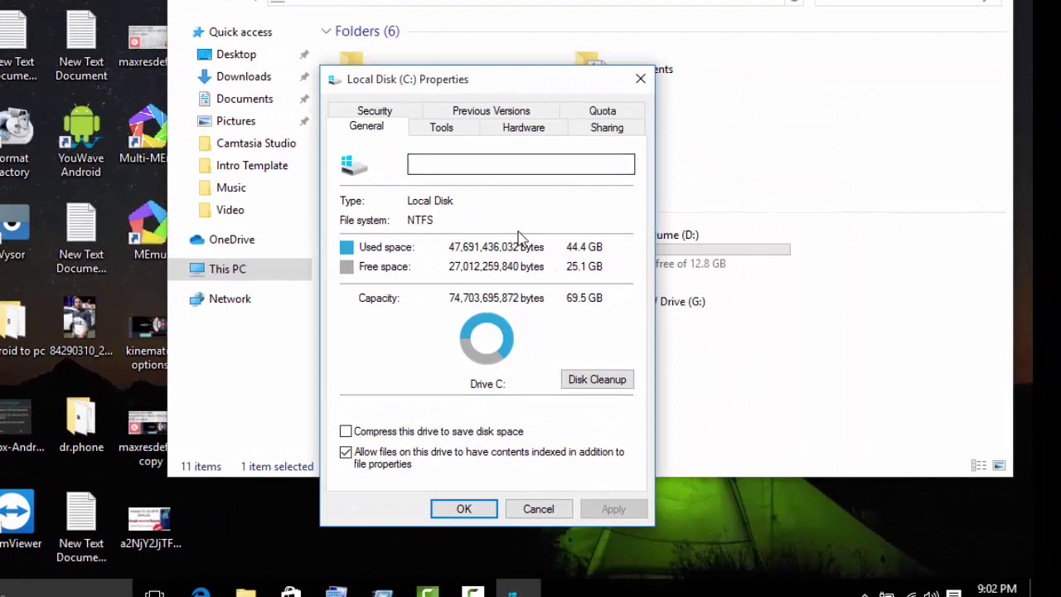
# Run Disk Cleanup on drive C: with the preselected file categories, permanently delete the files, and close the drive's properties and This PC.
pyautogui.click(603, 382)
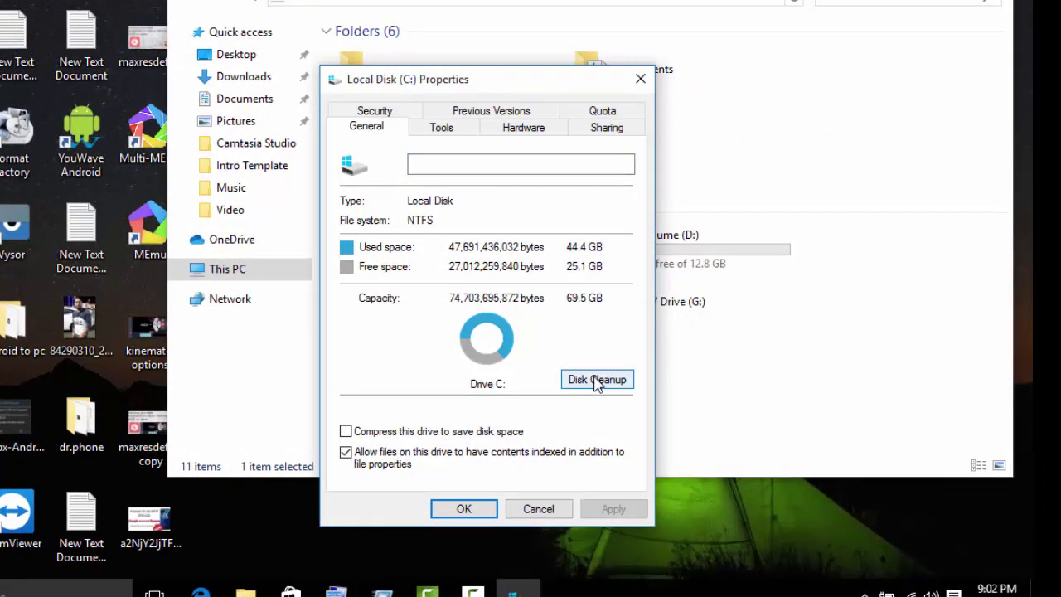
pyautogui.click(597, 381)
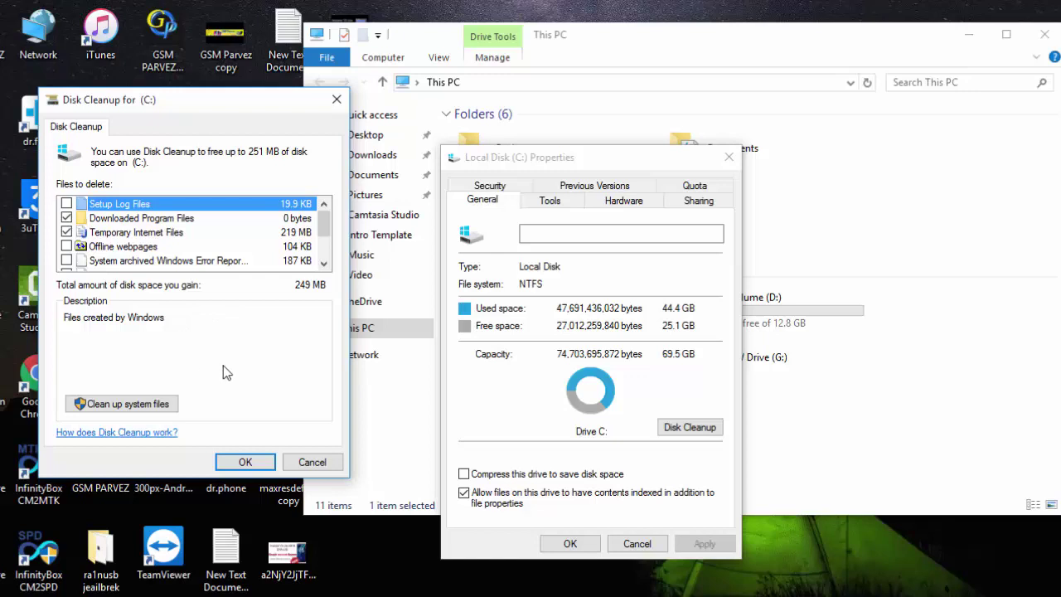
pyautogui.click(247, 465)
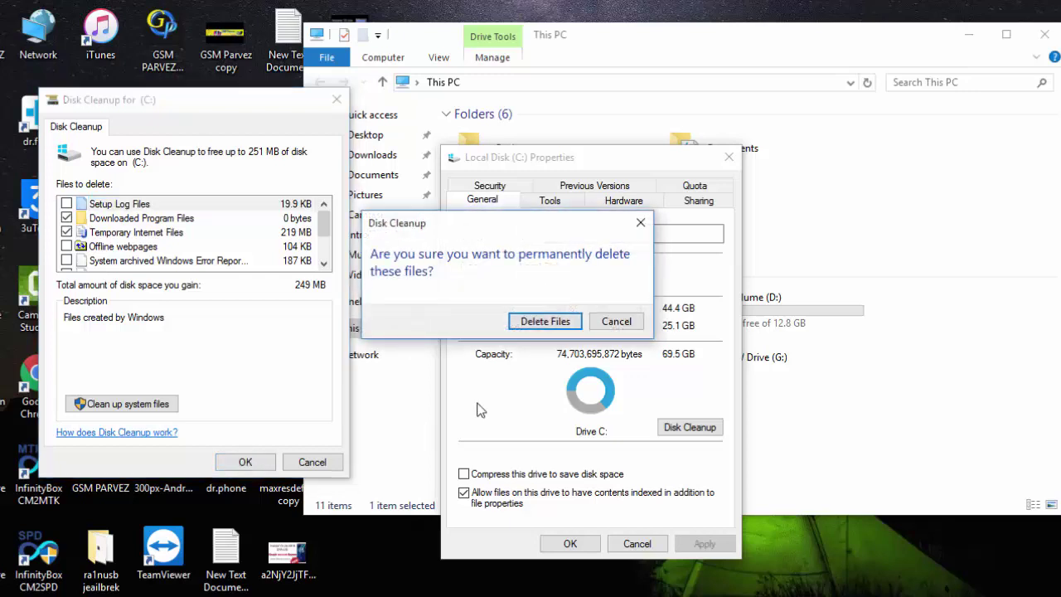
pyautogui.click(535, 322)
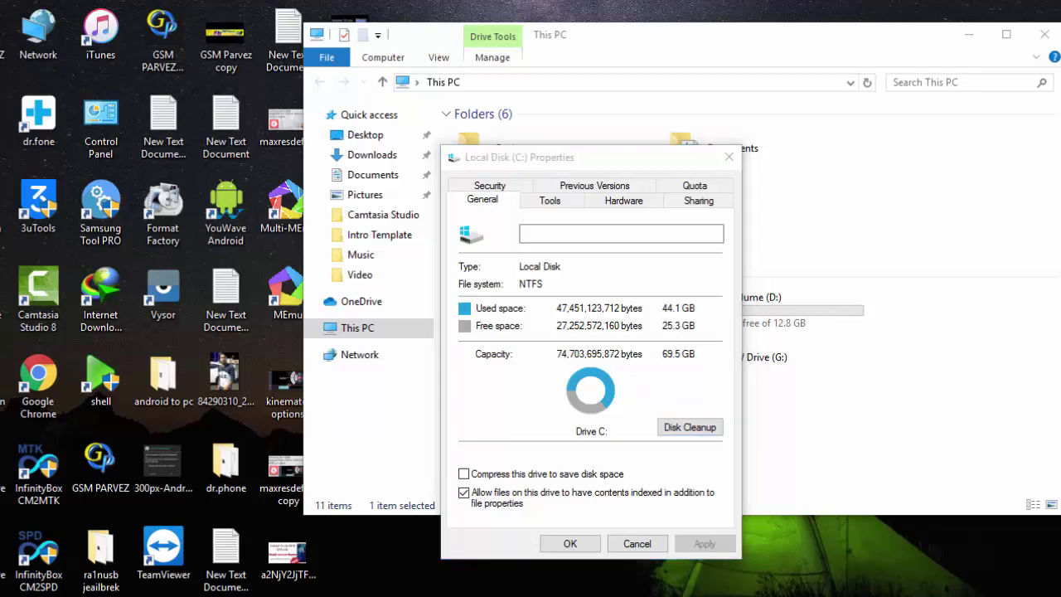
pyautogui.click(729, 157)
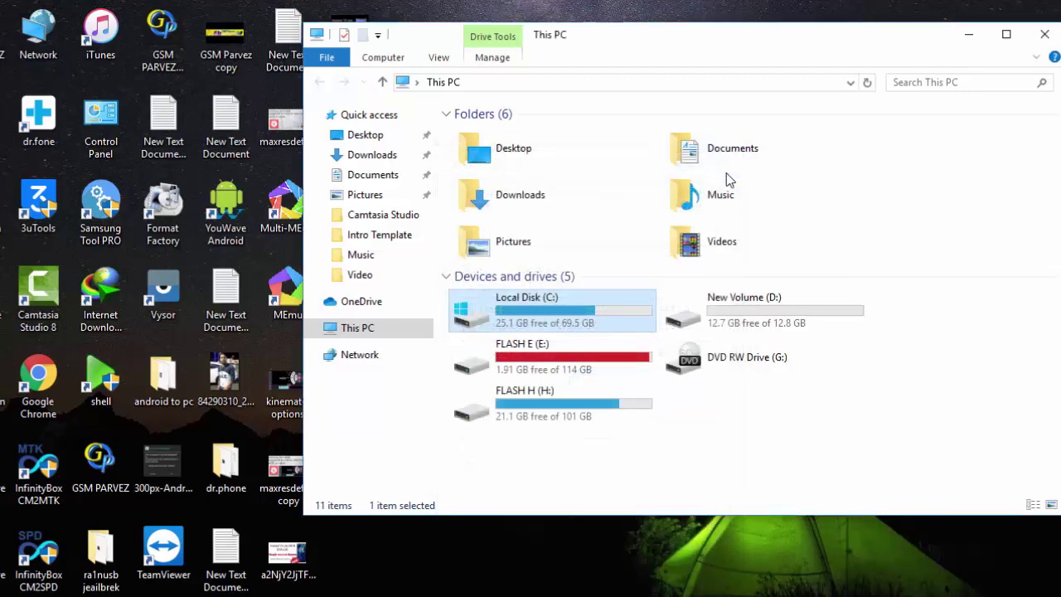
pyautogui.click(1045, 36)
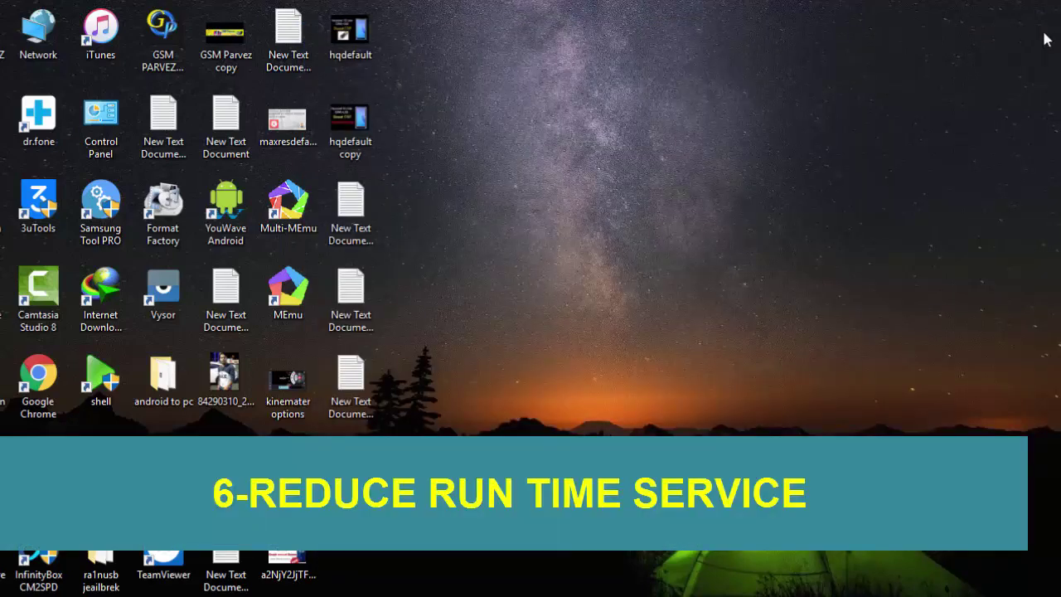
# Open System Configuration by running msconfig.
pyautogui.rightClick(841, 110)
pyautogui.click(870, 160)
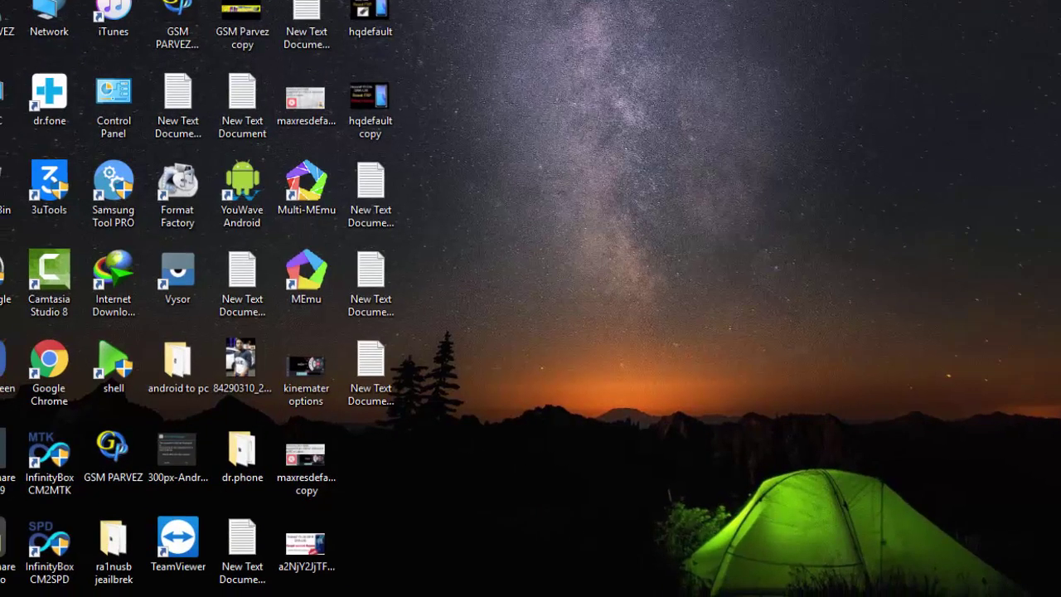
pyautogui.press('super+r')
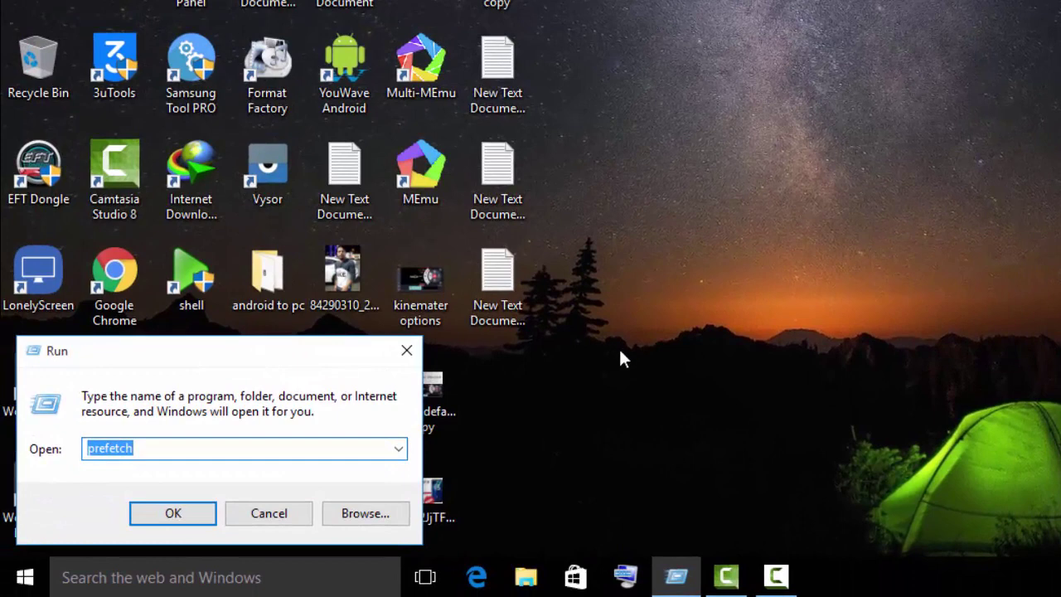
pyautogui.write('ms')
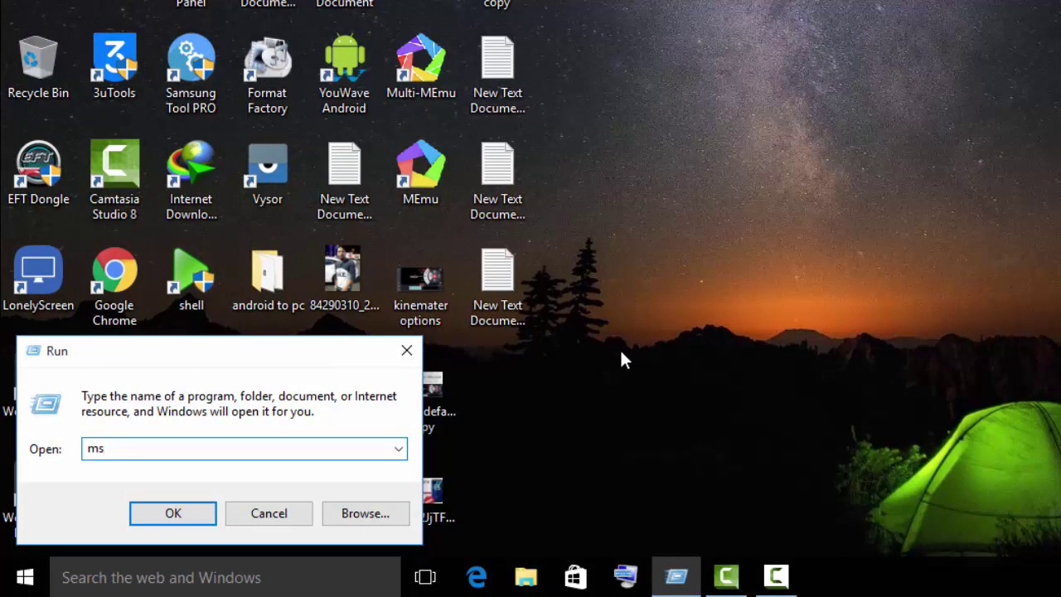
pyautogui.write('v')
pyautogui.press('BackSpace')
pyautogui.write('c')
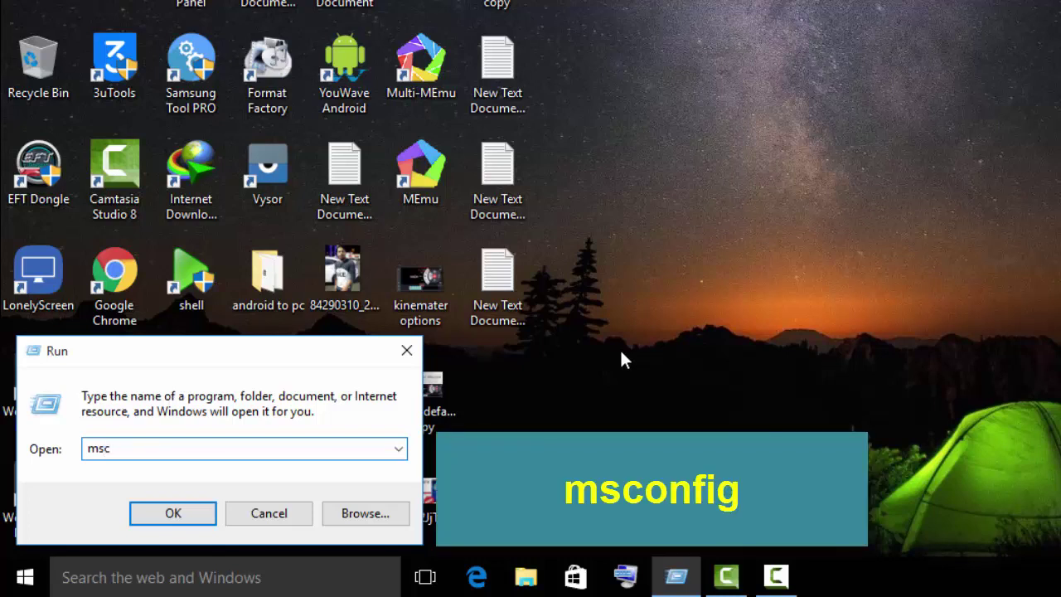
pyautogui.write('on')
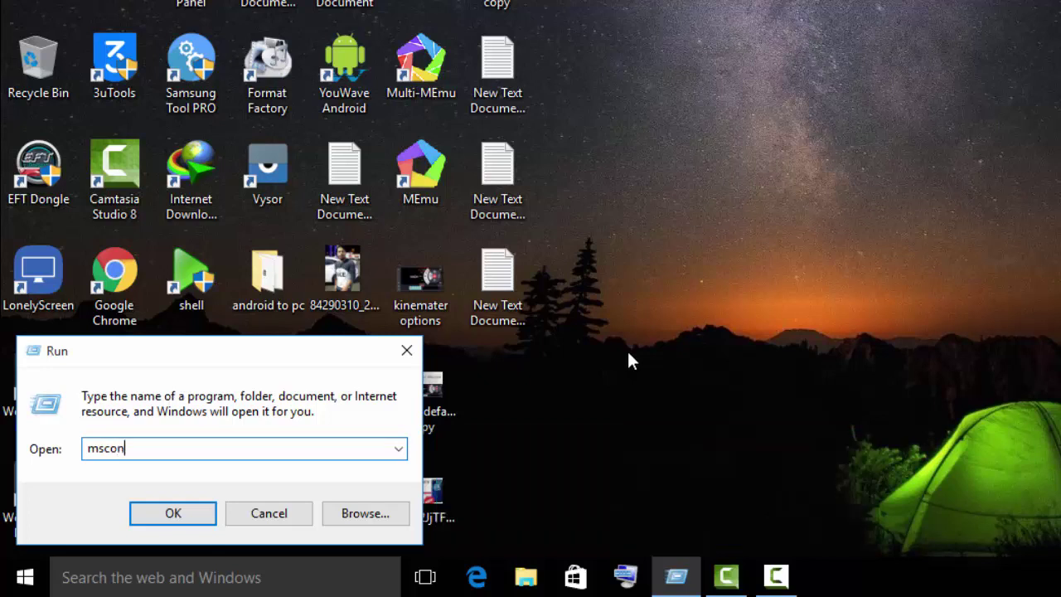
pyautogui.write('fig')
pyautogui.click(209, 509)
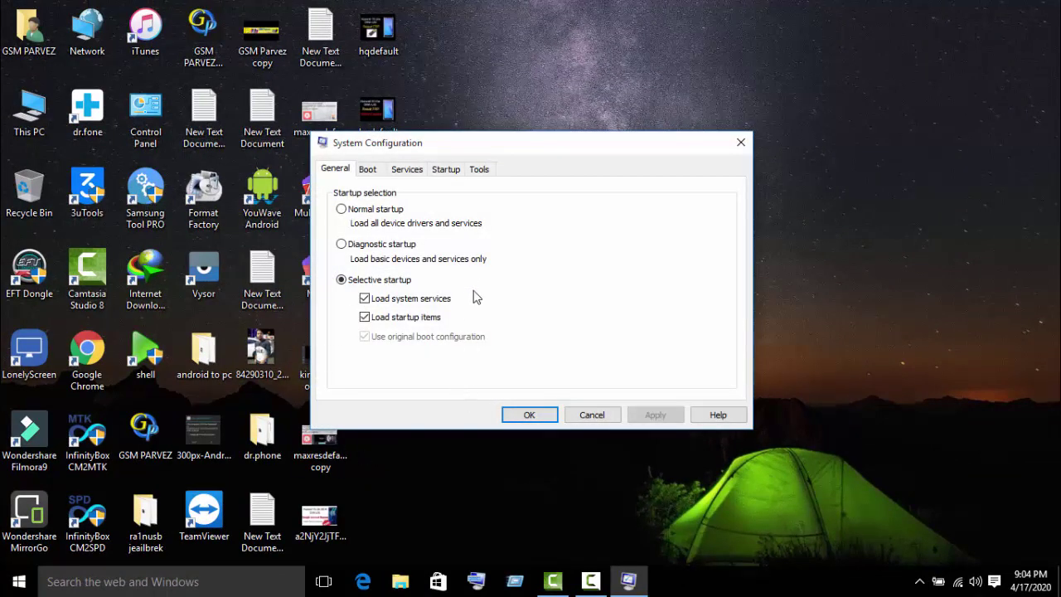
# Review the services in System Configuration, hide all Microsoft services from the list, and accept the dialog.
pyautogui.click(404, 171)
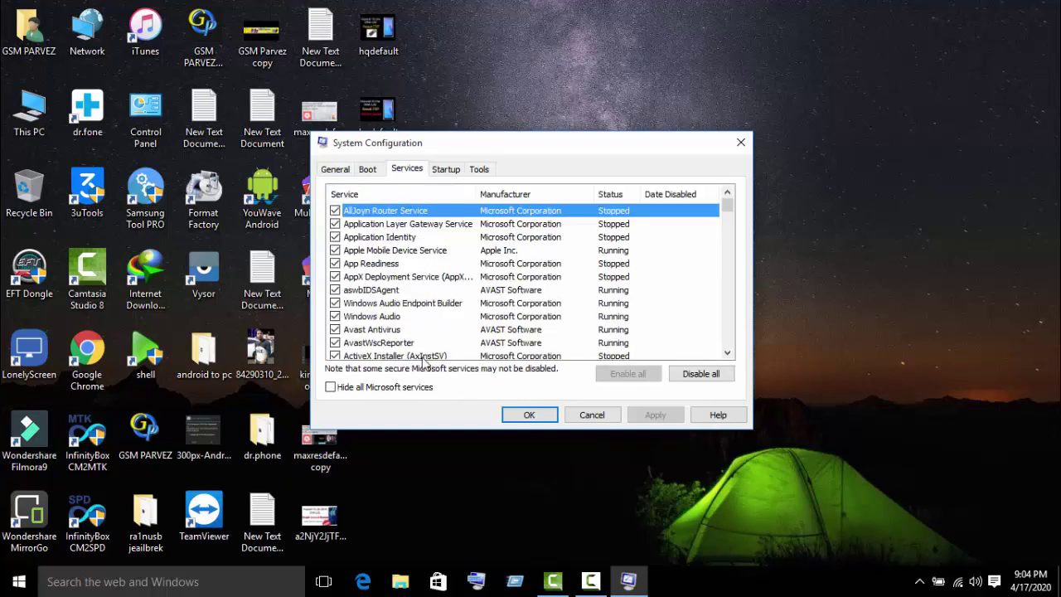
pyautogui.scroll(-8, 424, 344)
pyautogui.scroll(-15, 424, 343)
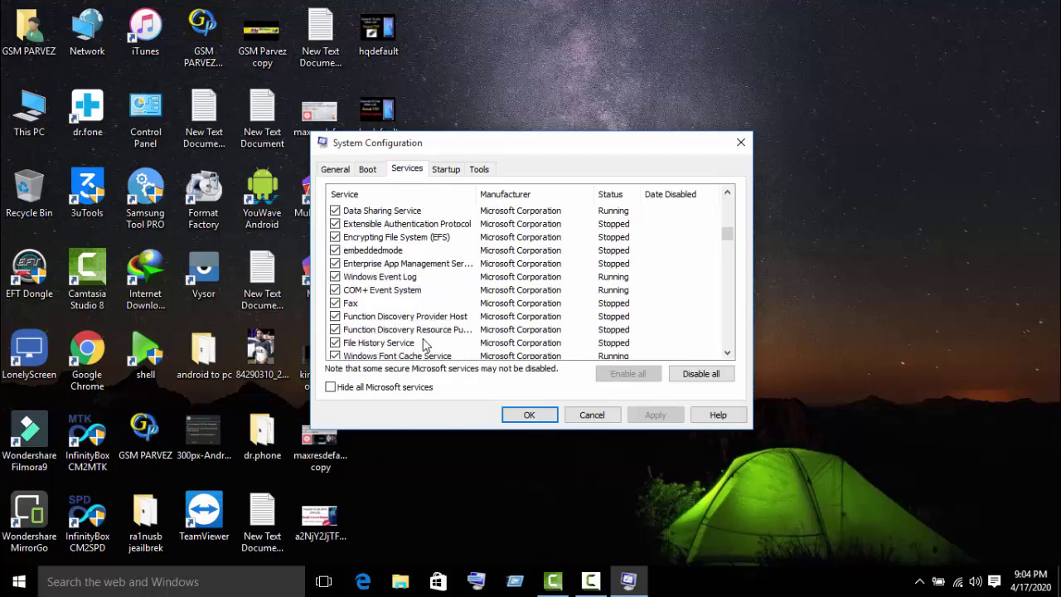
pyautogui.scroll(-15, 424, 344)
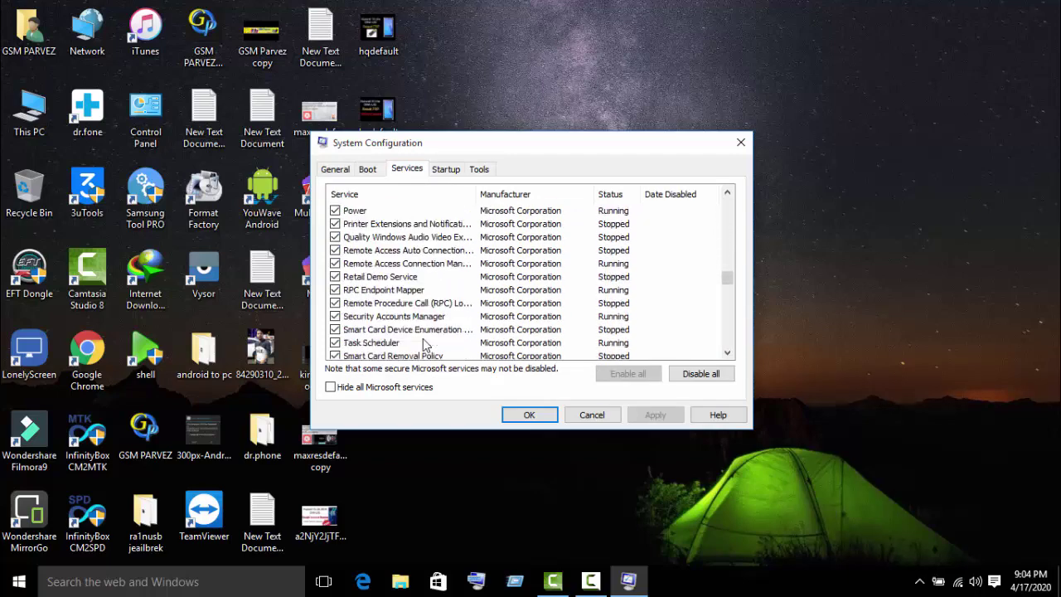
pyautogui.scroll(-12, 425, 344)
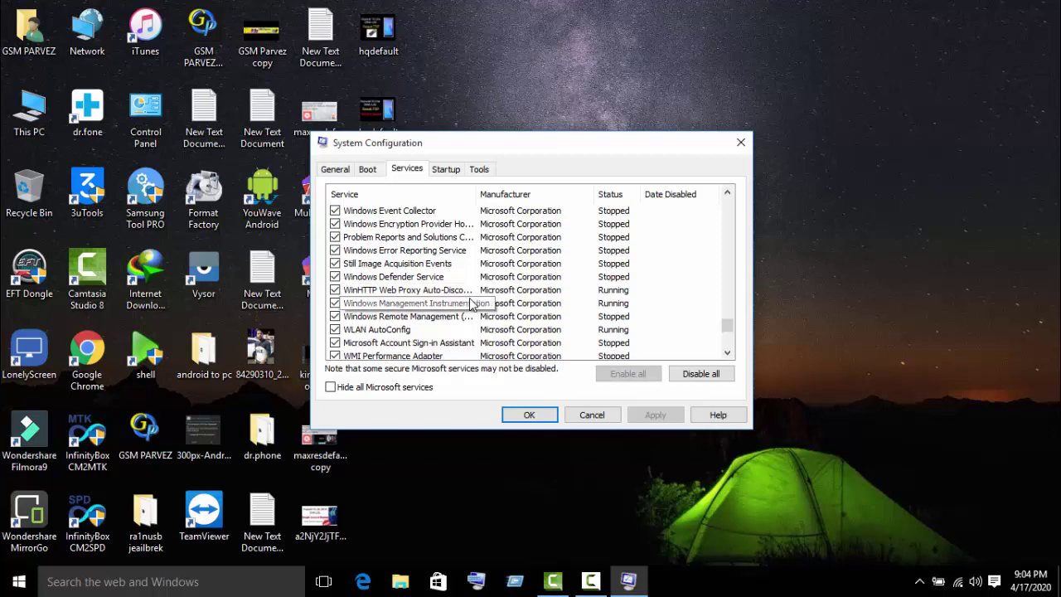
pyautogui.click(367, 387)
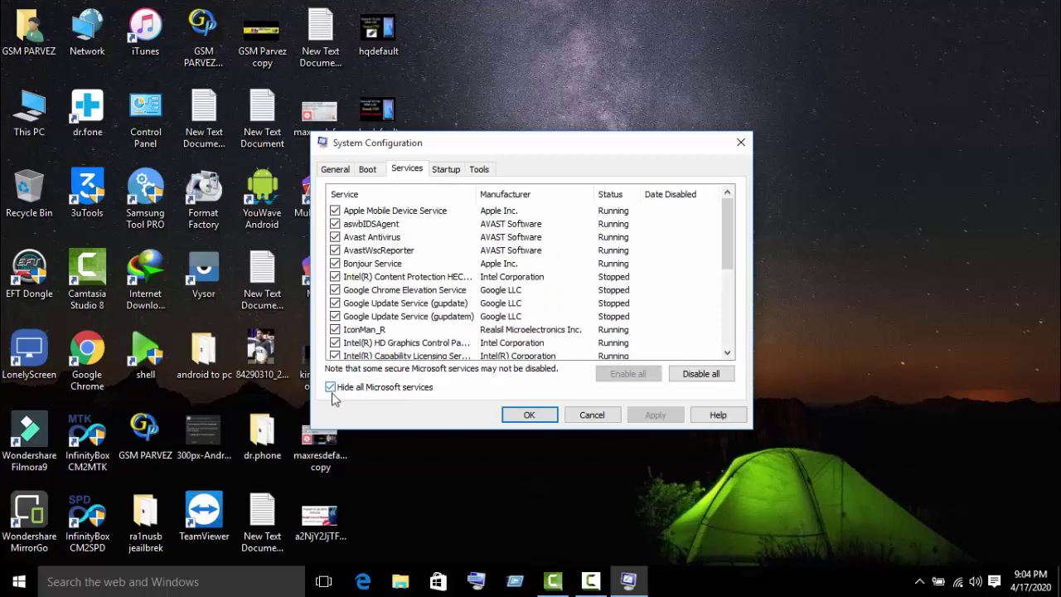
pyautogui.click(530, 415)
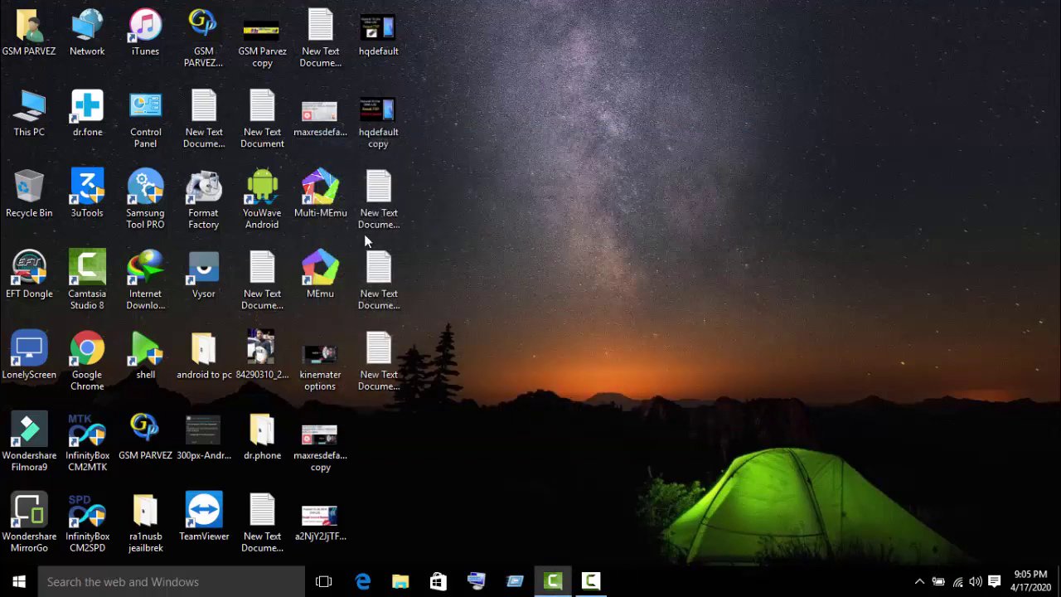
# Open the Registry Editor by running regedit.
pyautogui.rightClick(547, 184)
pyautogui.click(547, 177)
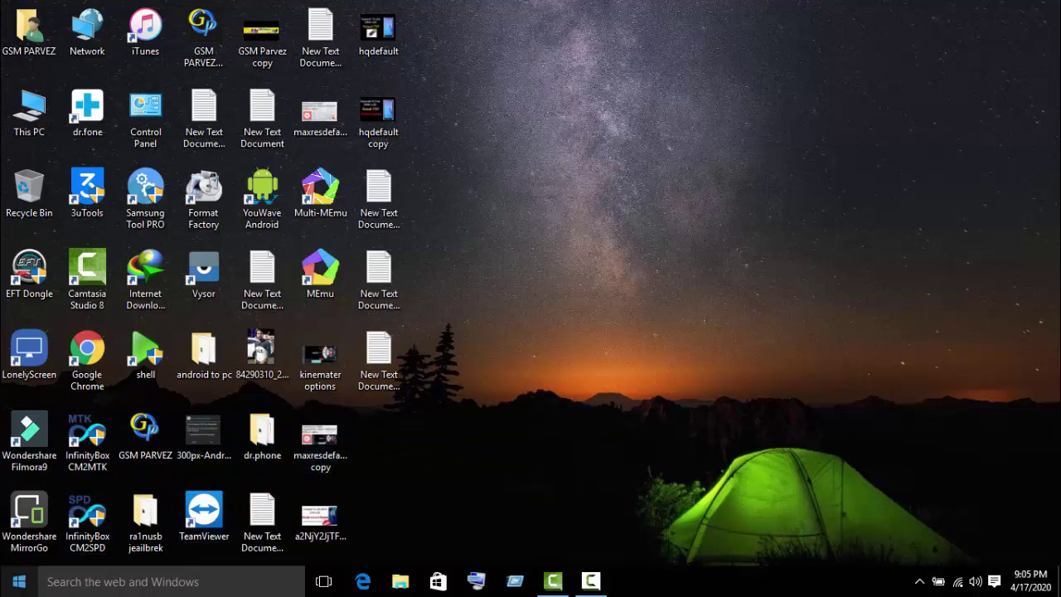
pyautogui.press('super+r')
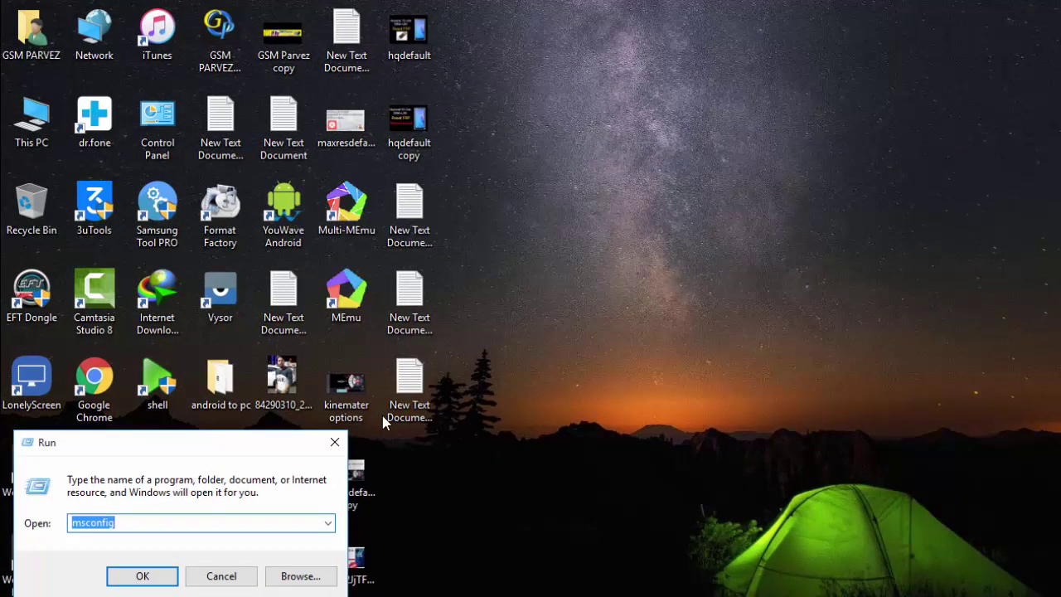
pyautogui.write('rege')
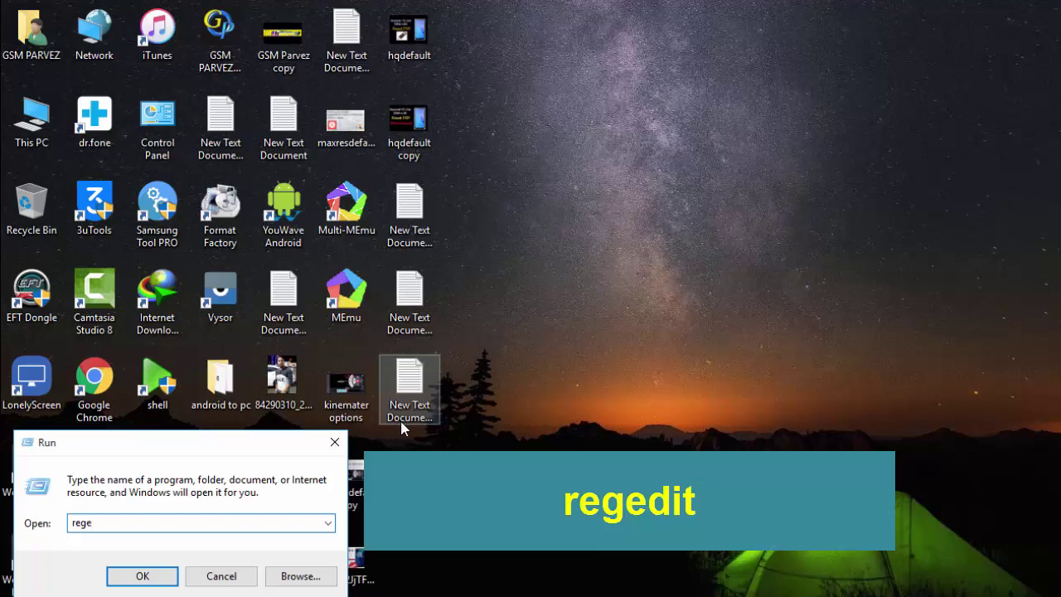
pyautogui.write('dit')
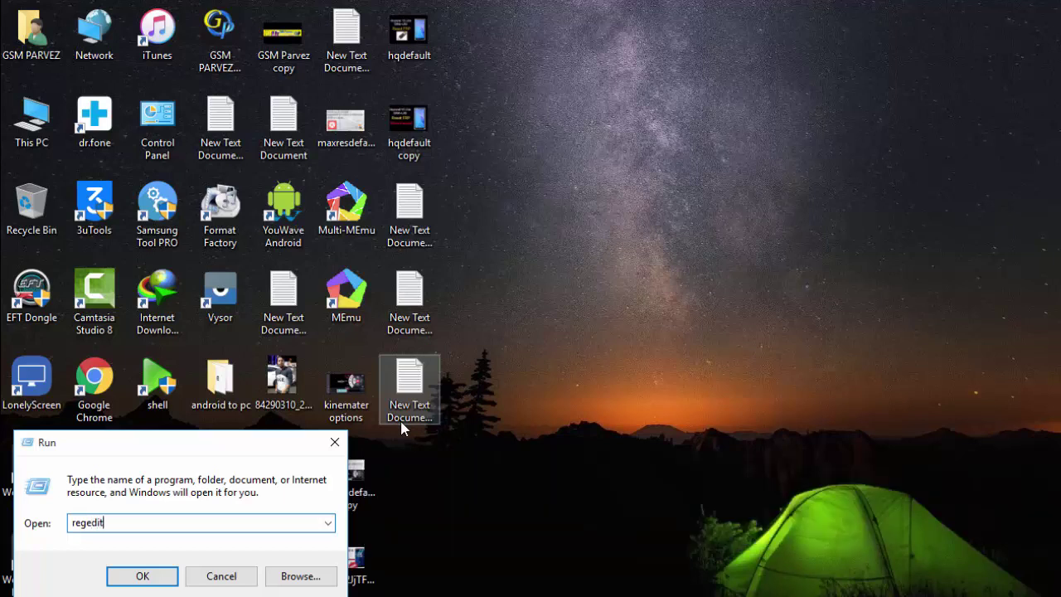
pyautogui.click(142, 575)
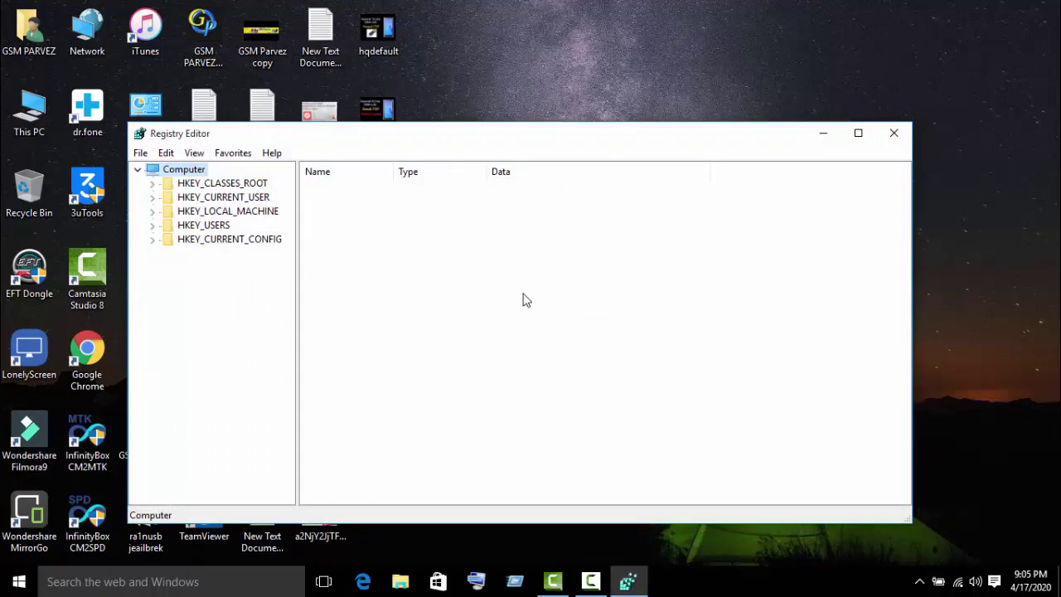
# Open the registry key HKEY_CURRENT_USER\Control Panel\Mouse.
pyautogui.click(258, 200)
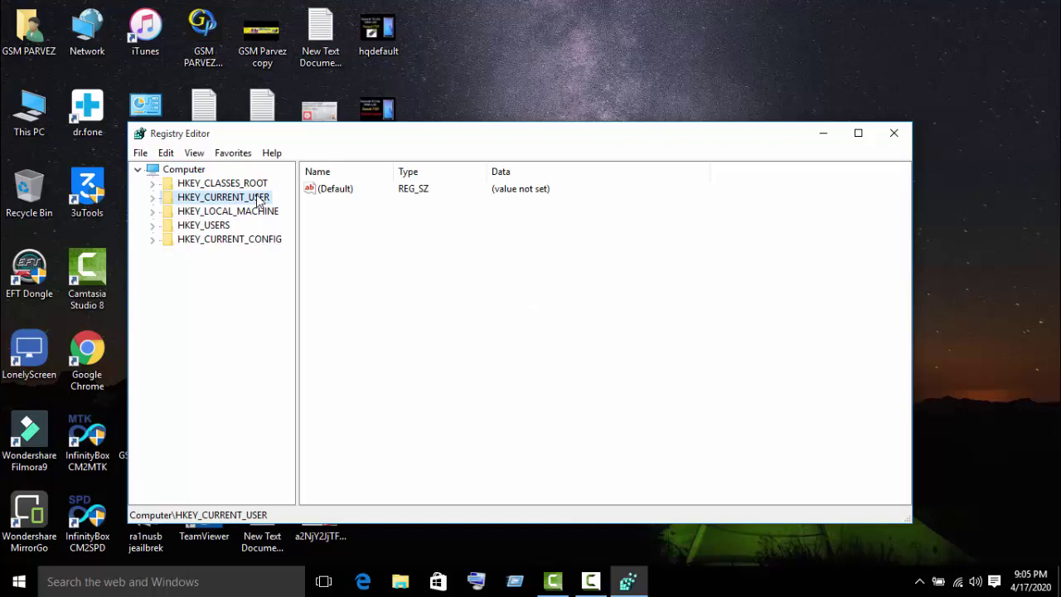
pyautogui.click(153, 198)
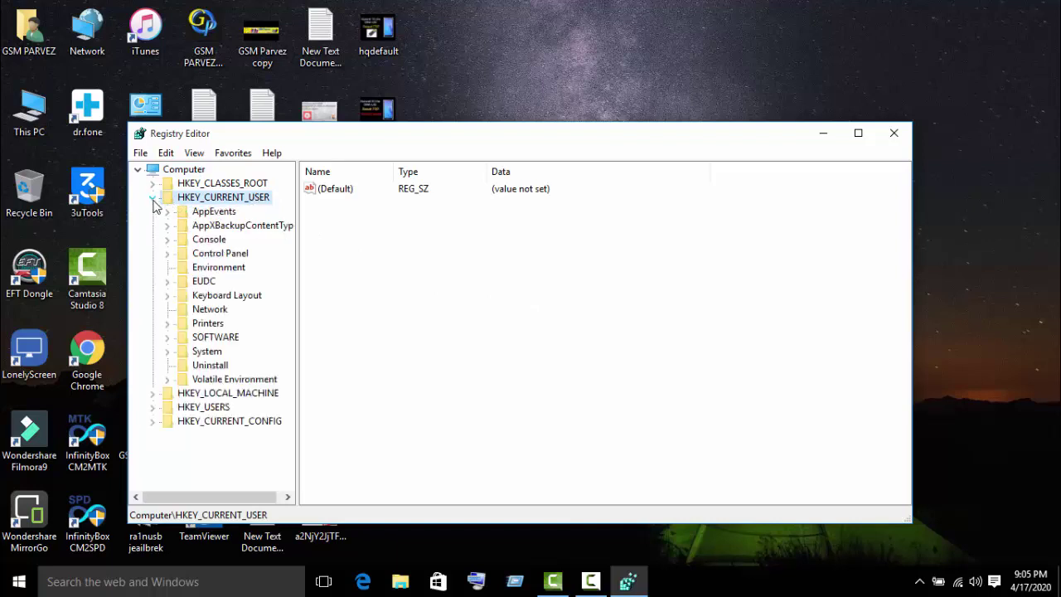
pyautogui.click(167, 253)
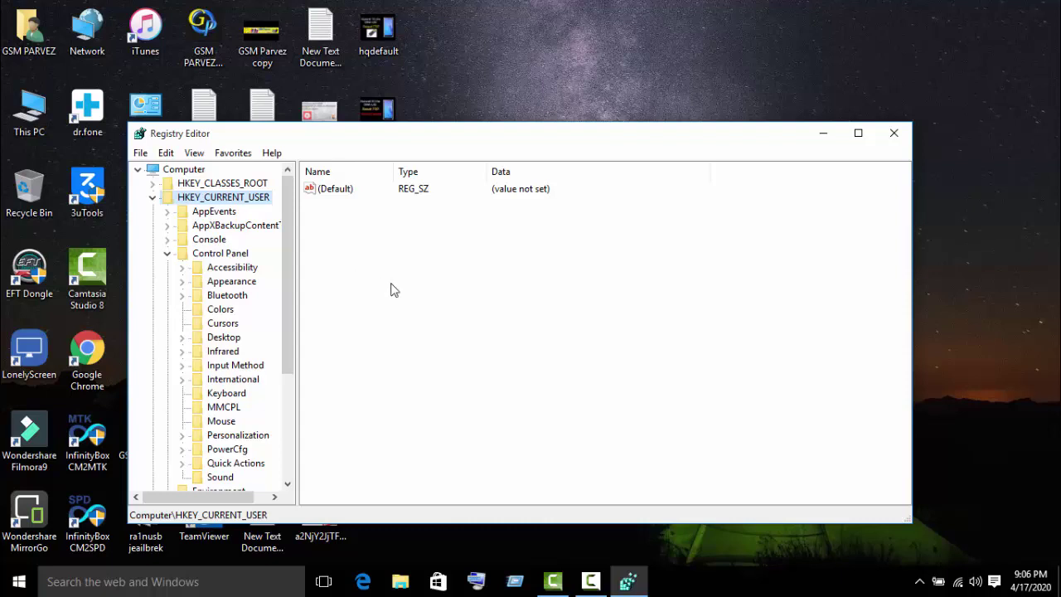
pyautogui.moveTo(294, 344); pyautogui.dragTo(295, 355)
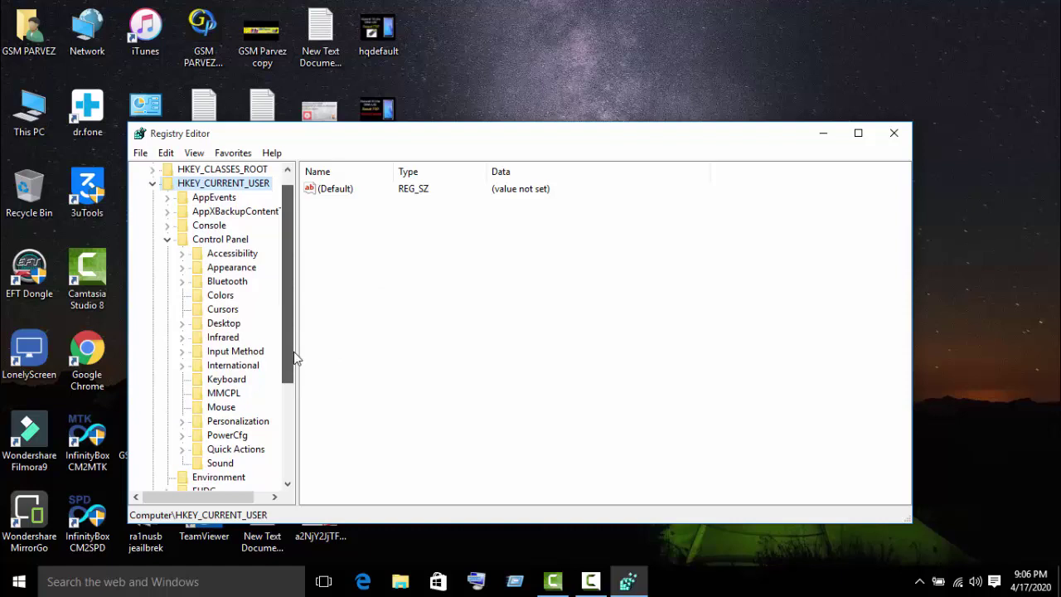
pyautogui.click(210, 410)
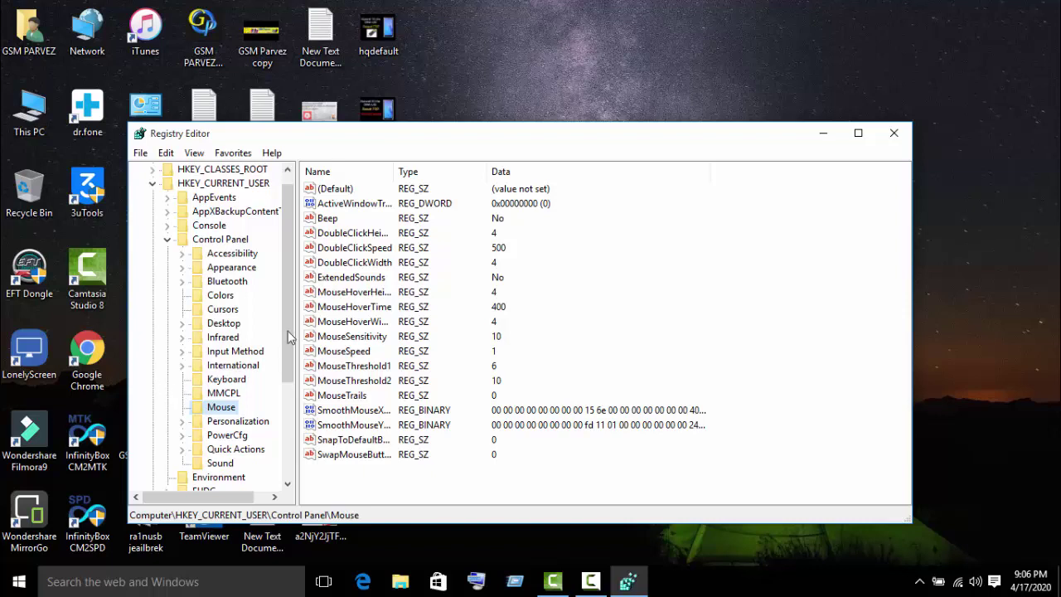
# Set the Mouse key's MouseHoverTime value data to 10.
pyautogui.click(354, 308)
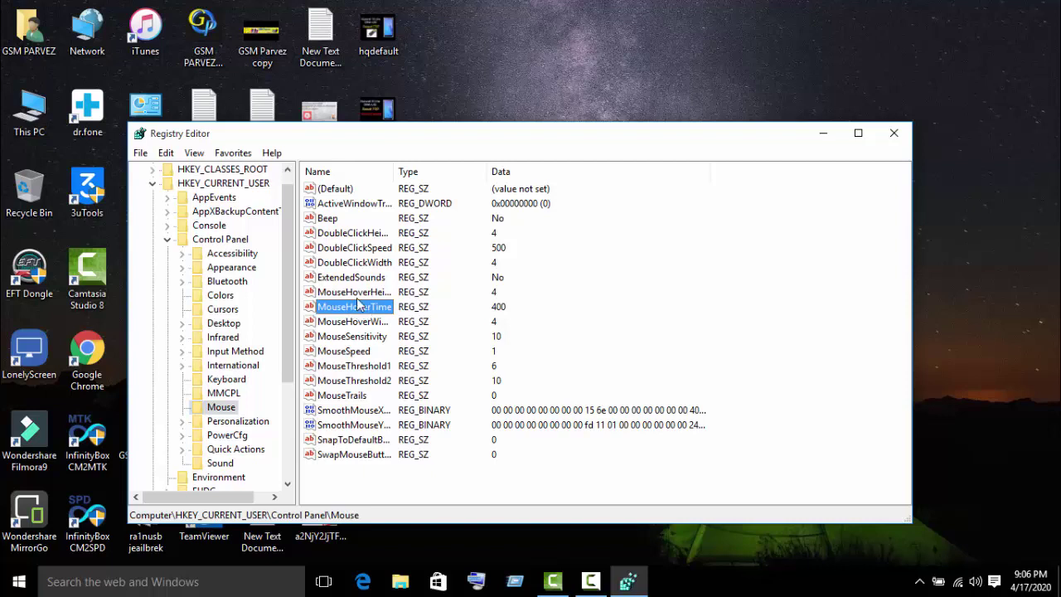
pyautogui.doubleClick(358, 311)
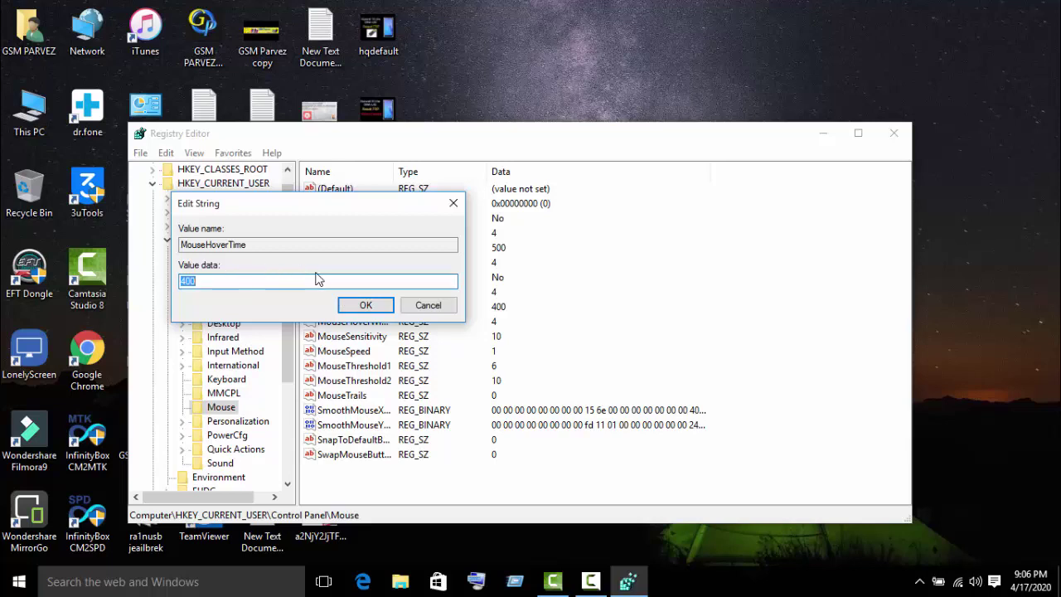
pyautogui.write('10')
pyautogui.click(372, 304)
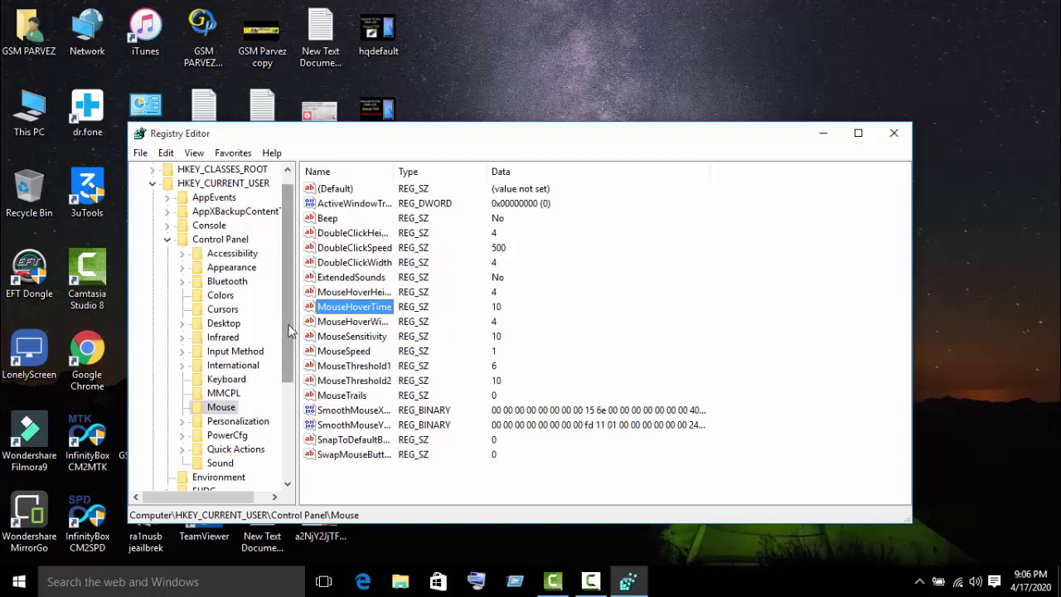
# Open the Desktop key under HKEY_CURRENT_USER\Control Panel and set its MenuShowDelay value data to 10.
pyautogui.moveTo(289, 329); pyautogui.dragTo(289, 344)
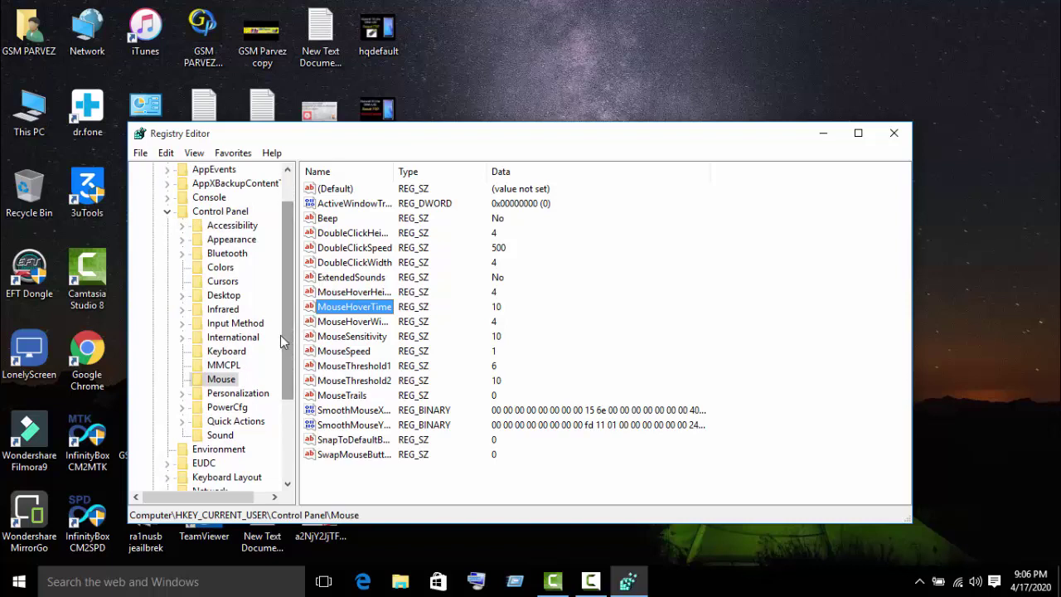
pyautogui.doubleClick(231, 297)
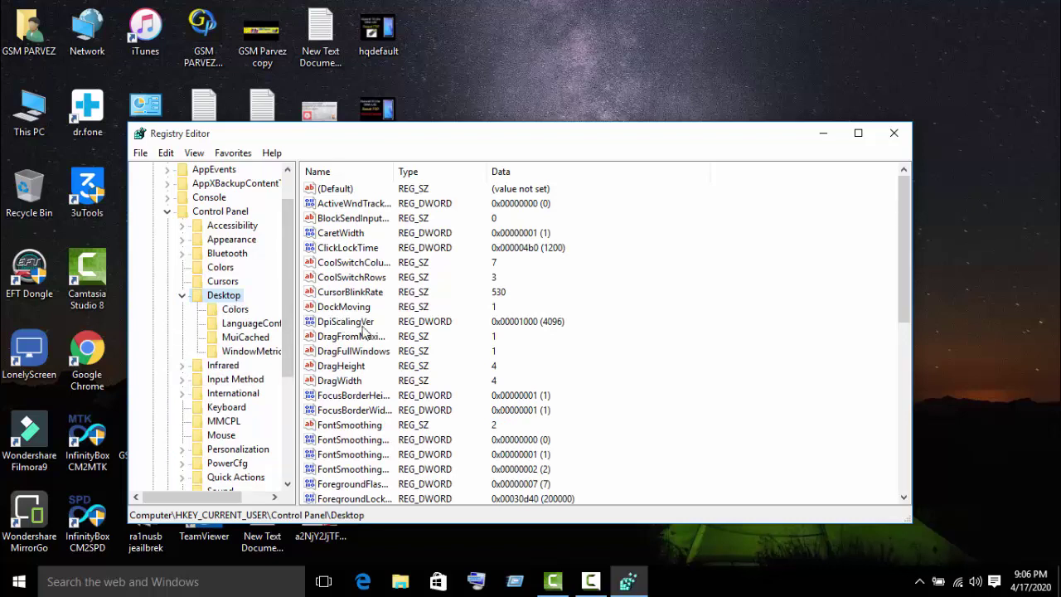
pyautogui.click(365, 409)
pyautogui.scroll(-1, 382, 406)
pyautogui.scroll(-2, 402, 415)
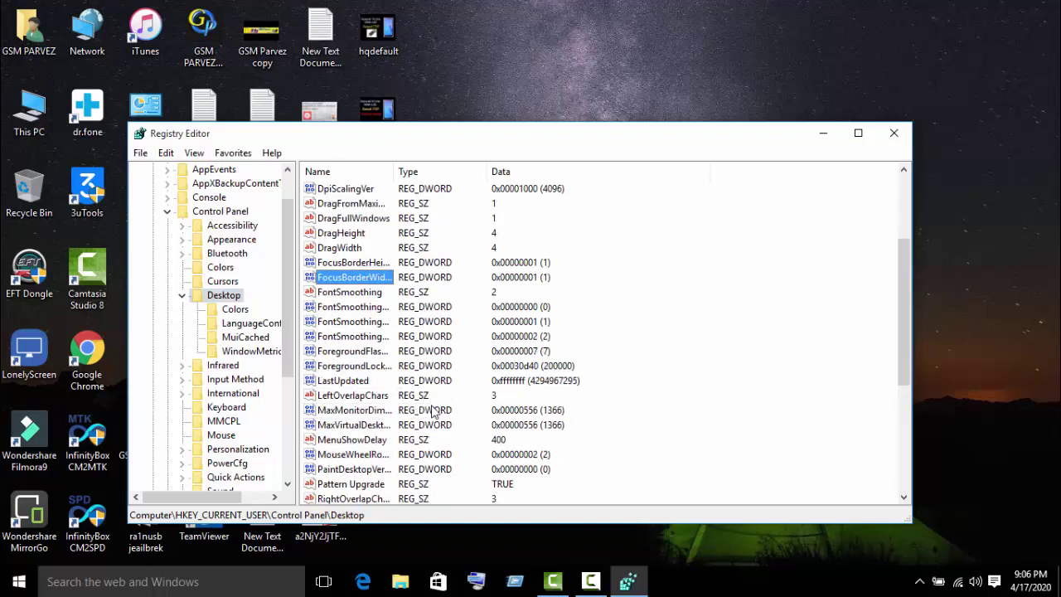
pyautogui.scroll(-2, 435, 408)
pyautogui.press('m')
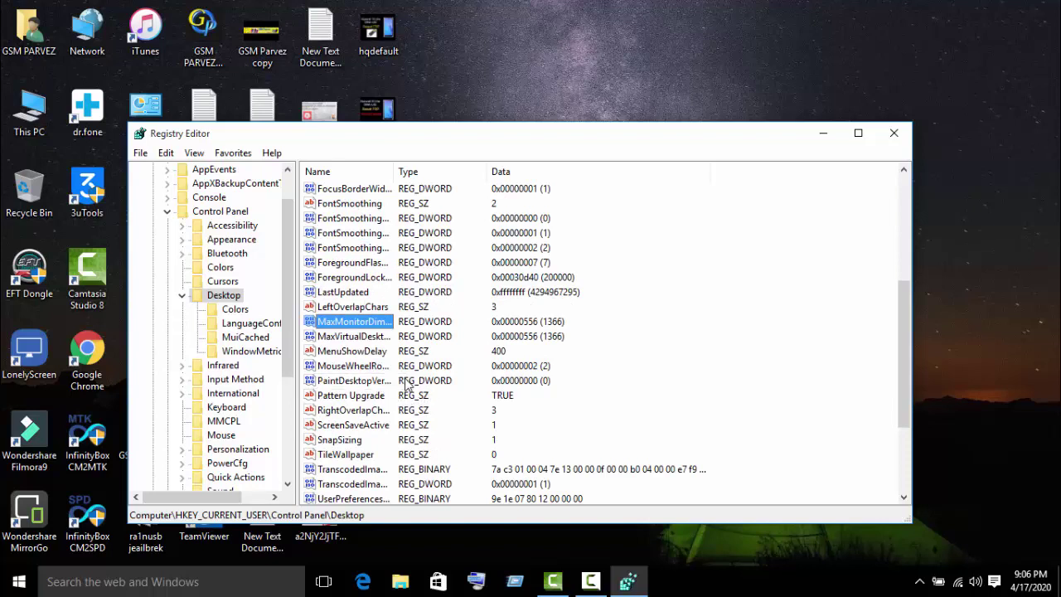
pyautogui.click(380, 353)
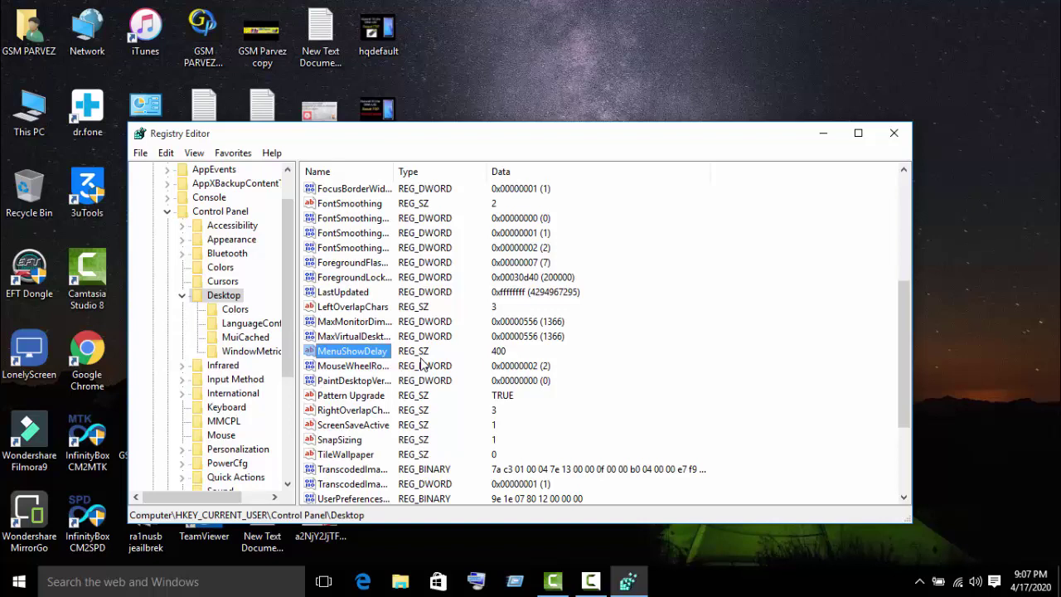
pyautogui.doubleClick(371, 351)
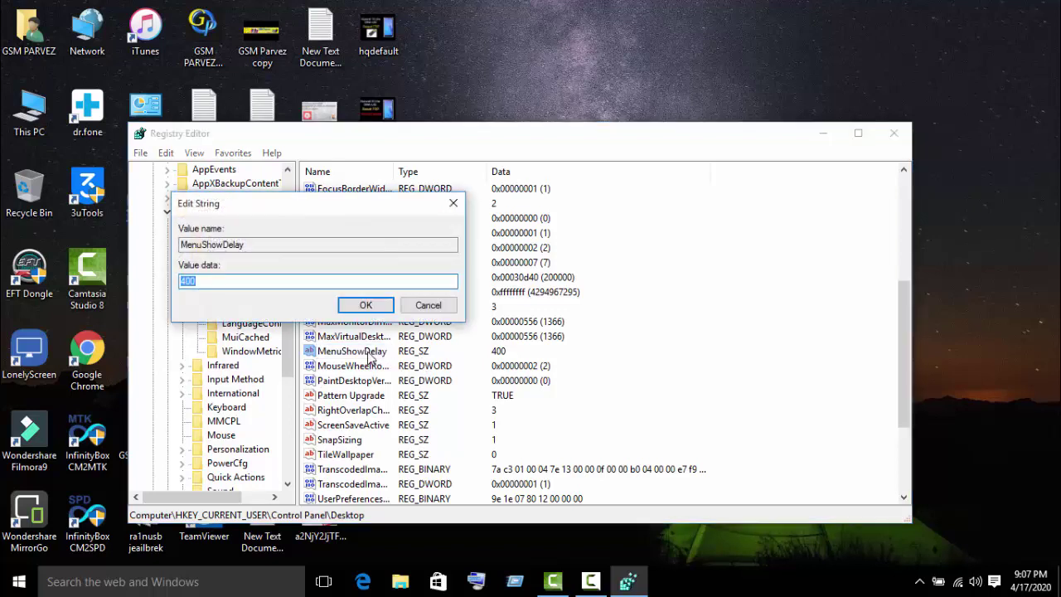
pyautogui.write('10')
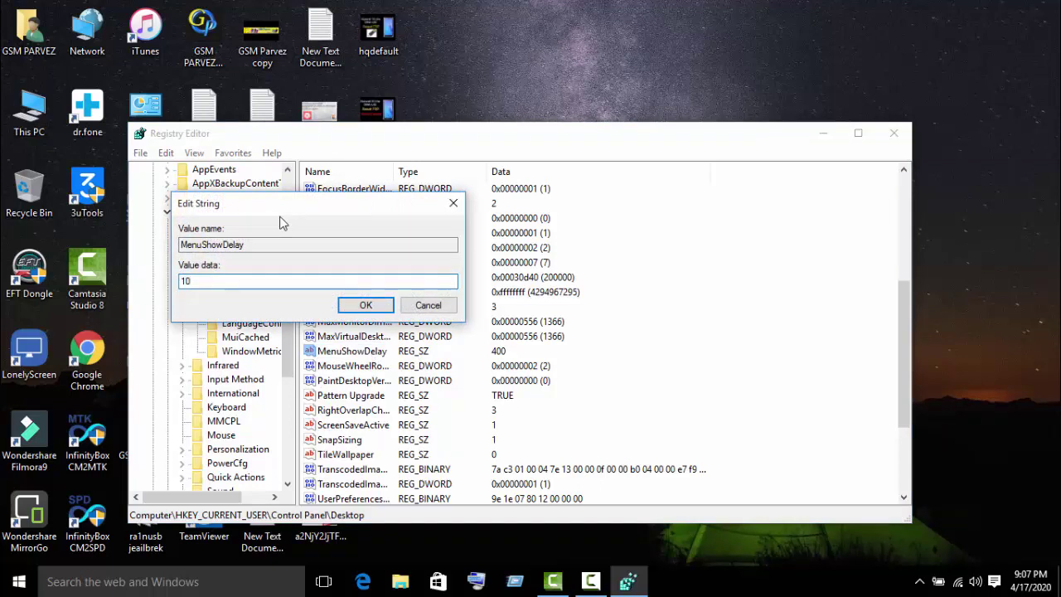
pyautogui.click(366, 305)
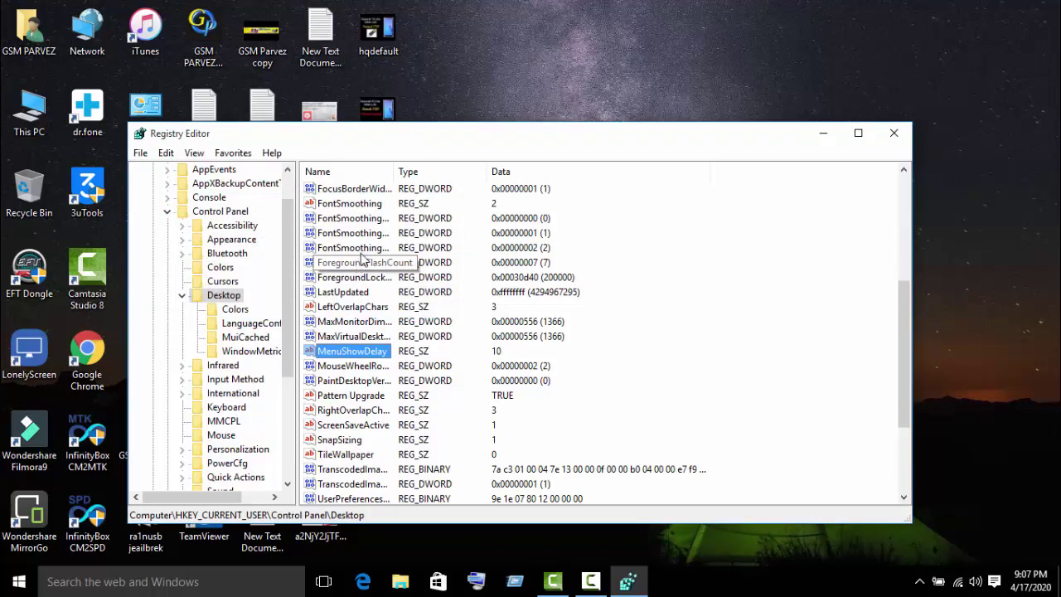
# Close the Registry Editor and refresh the desktop.
pyautogui.rightClick(716, 5)
pyautogui.click(762, 47)
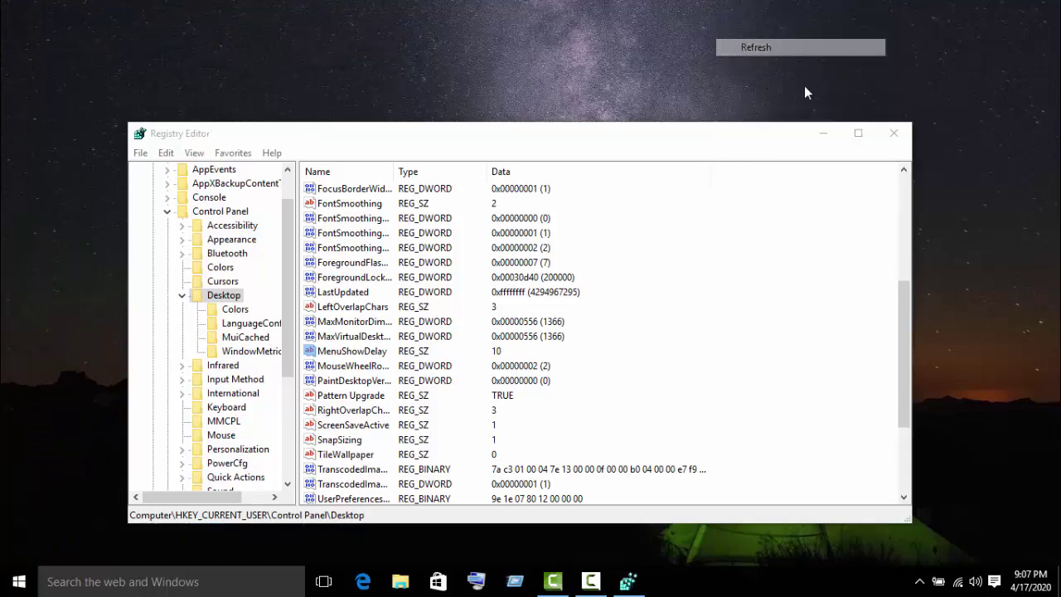
pyautogui.click(894, 132)
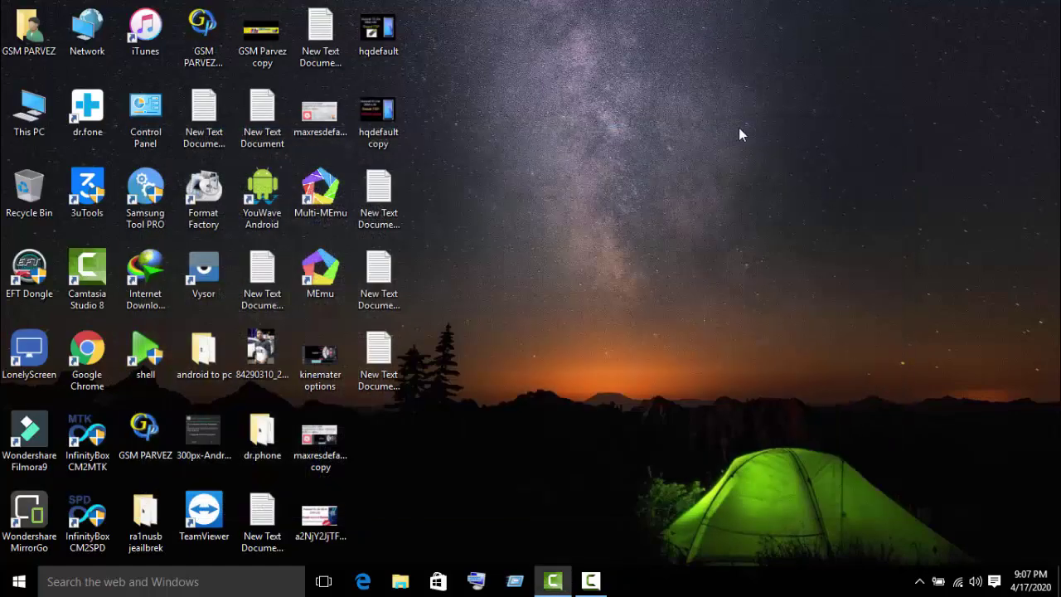
pyautogui.rightClick(655, 167)
pyautogui.press('e')
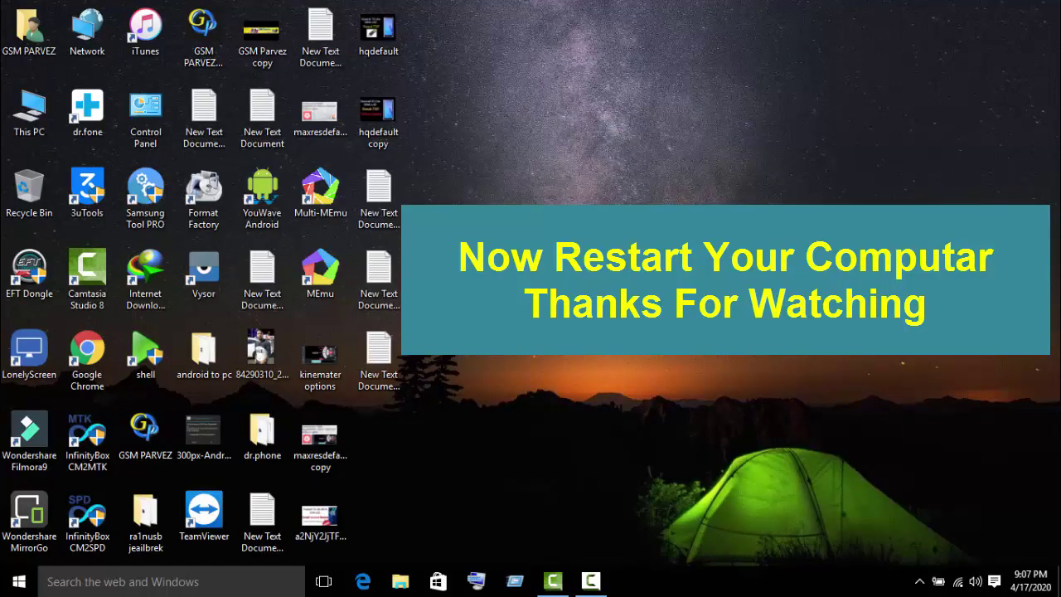